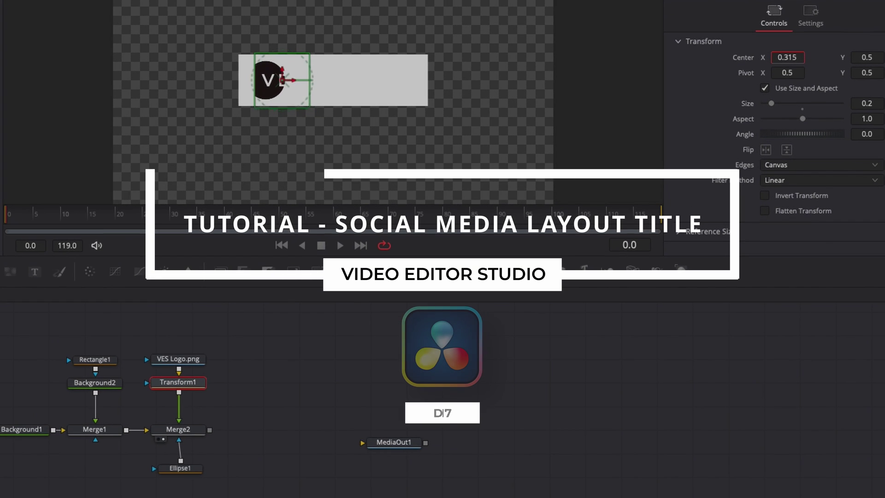
text(0.193)
key(Return)
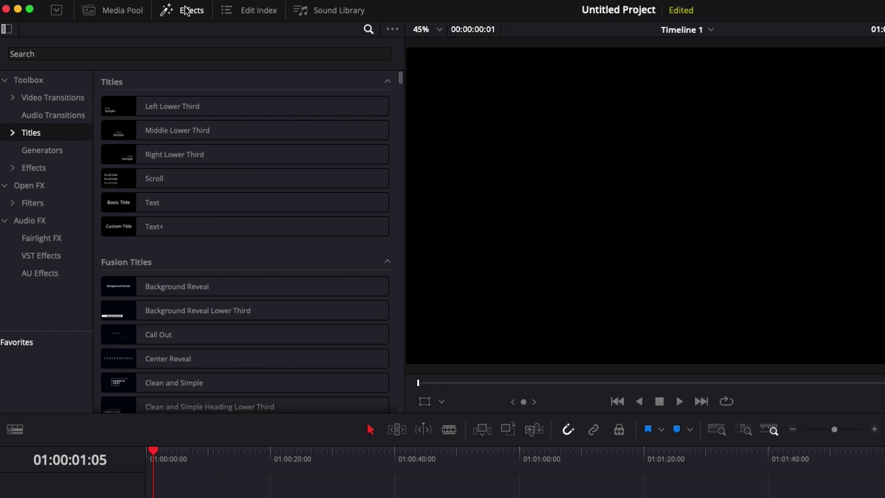
Step: Place a Fusion Composition effect at the start of the Video 1 track and open it in the Fusion page
click(61, 170)
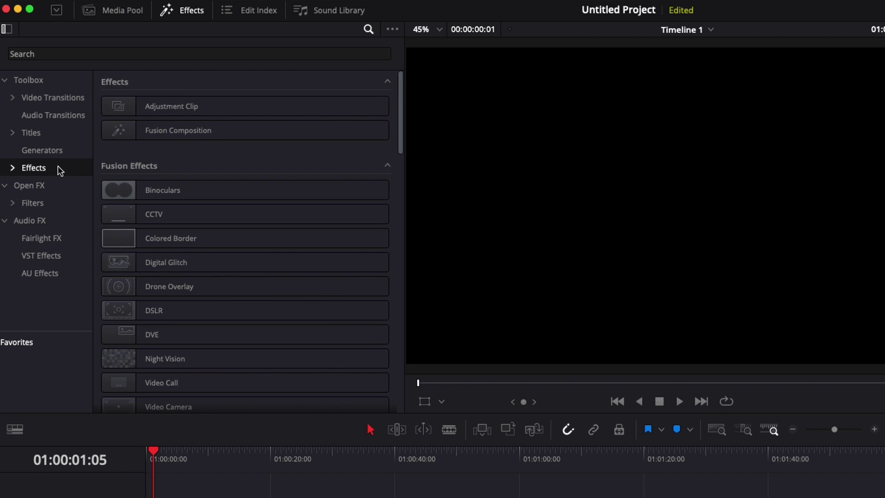
drag(150, 131, 109, 412)
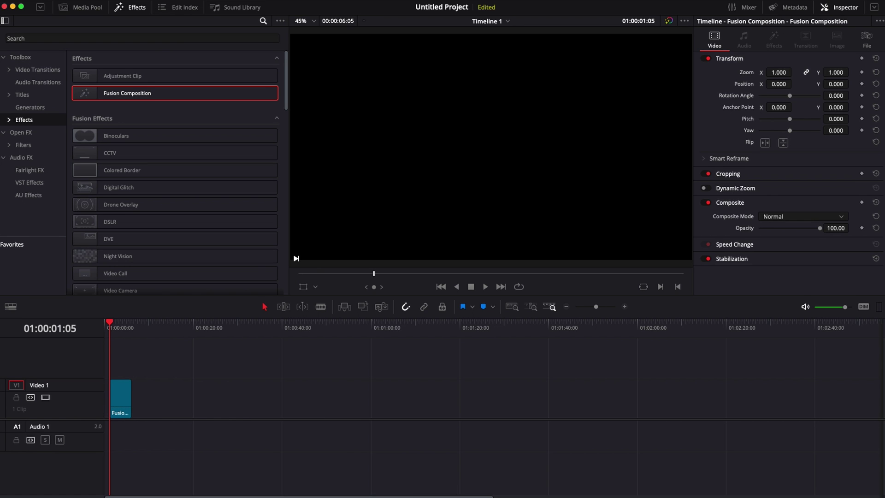
click(443, 490)
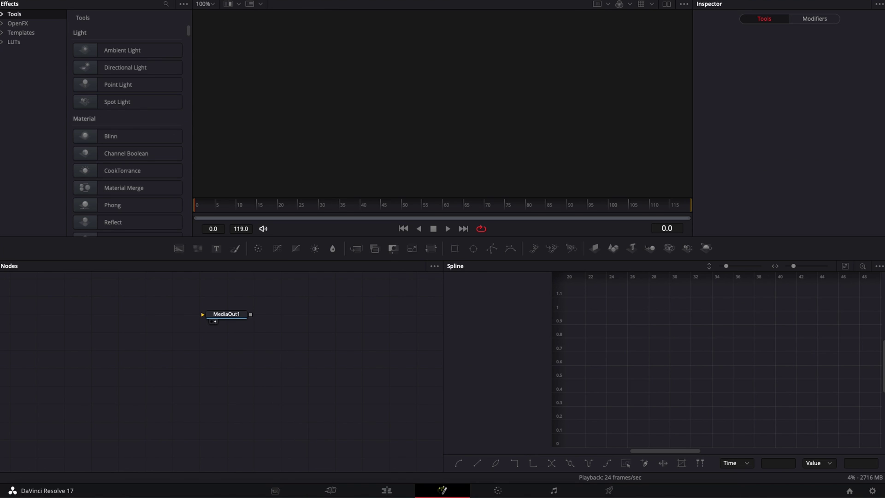
Step: Add a Background node to the left of MediaOut1 and set its alpha to 0
drag(546, 337, 542, 350)
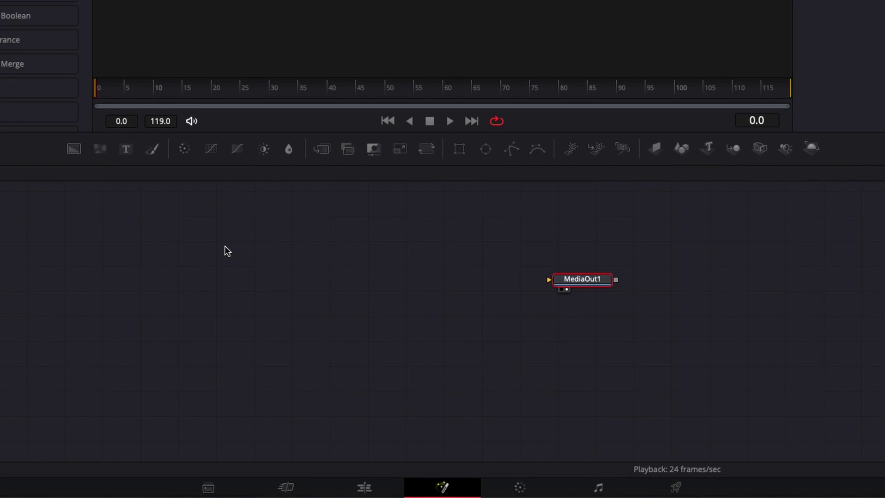
drag(73, 155, 189, 265)
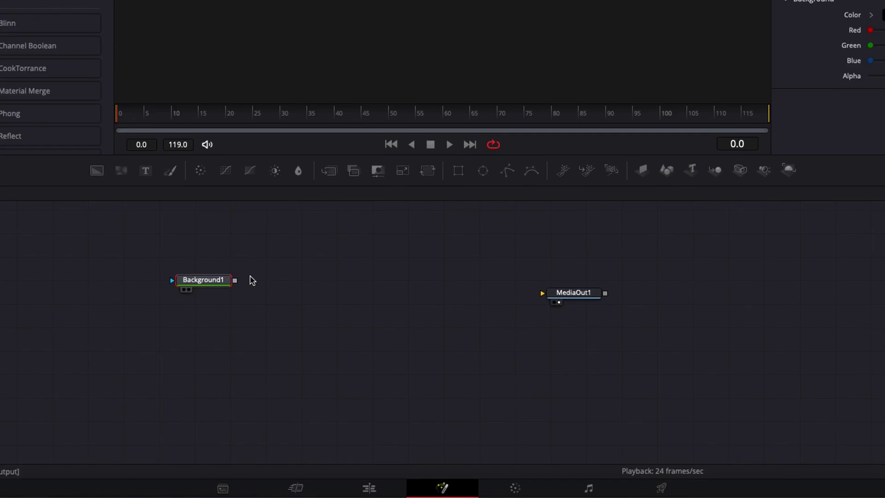
drag(828, 179, 757, 181)
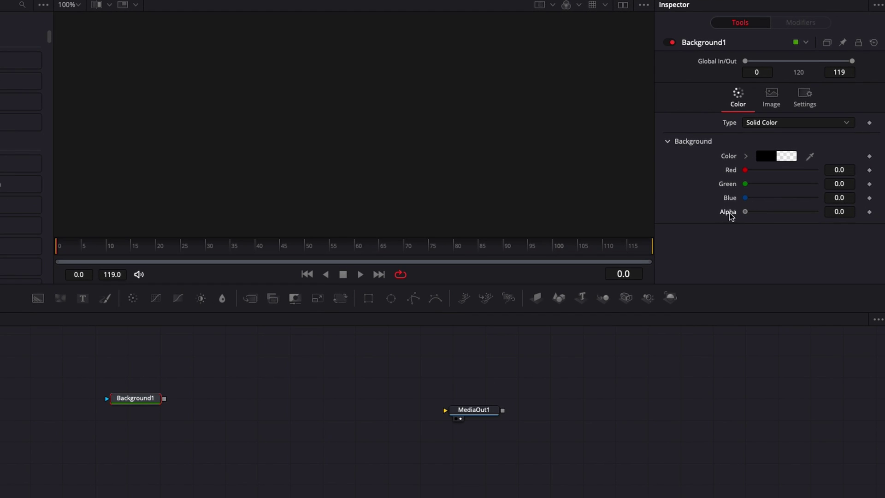
Step: Merge a second Background node over Background1 and display the merge result in the viewer
drag(37, 299, 164, 399)
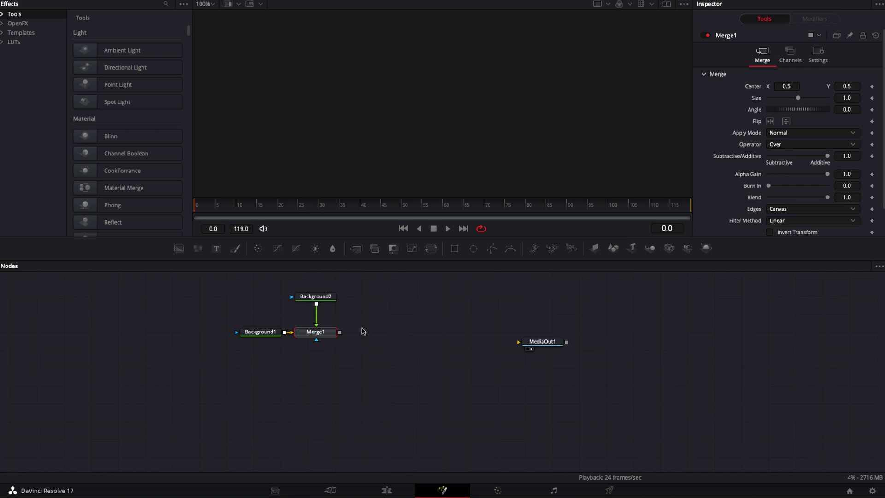
mouse_move(304, 343)
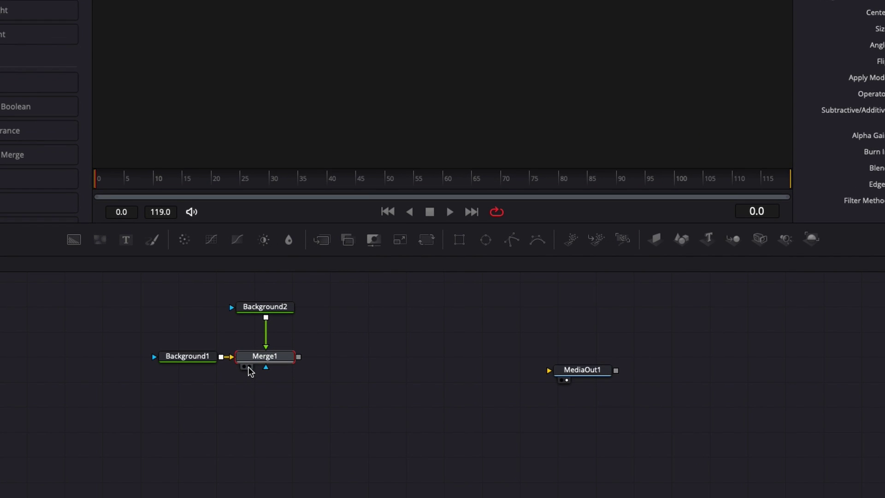
click(249, 368)
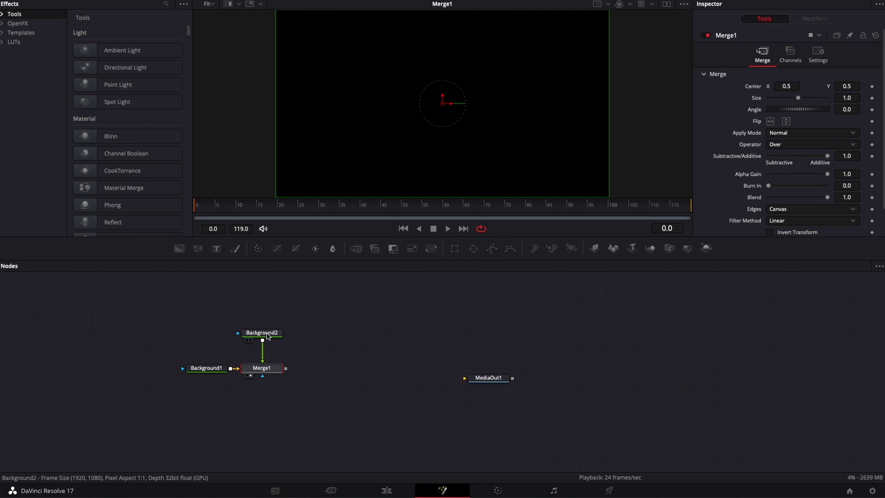
Step: Mask Background2 with a centered rectangle about 0.43 wide and 0.21 high
click(264, 333)
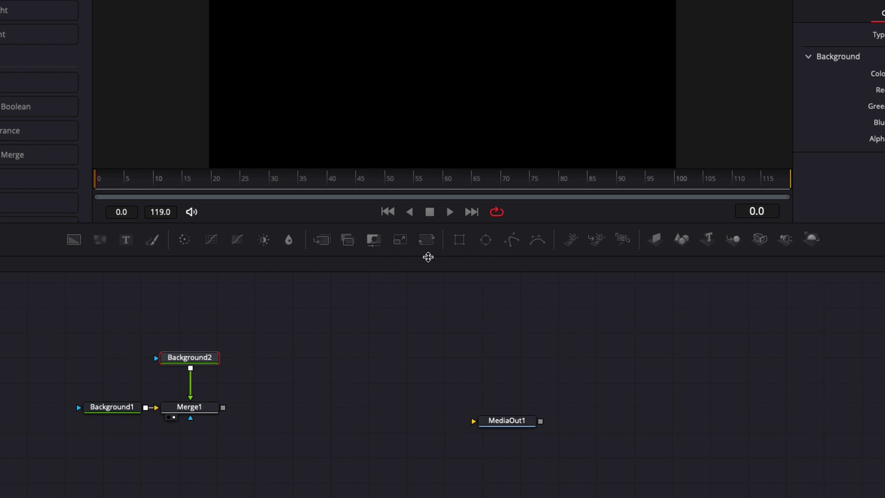
click(460, 240)
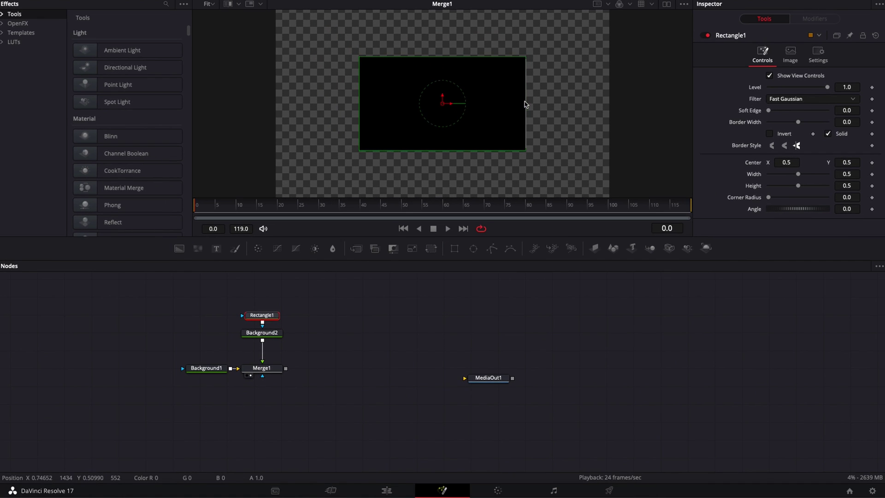
drag(526, 103, 514, 102)
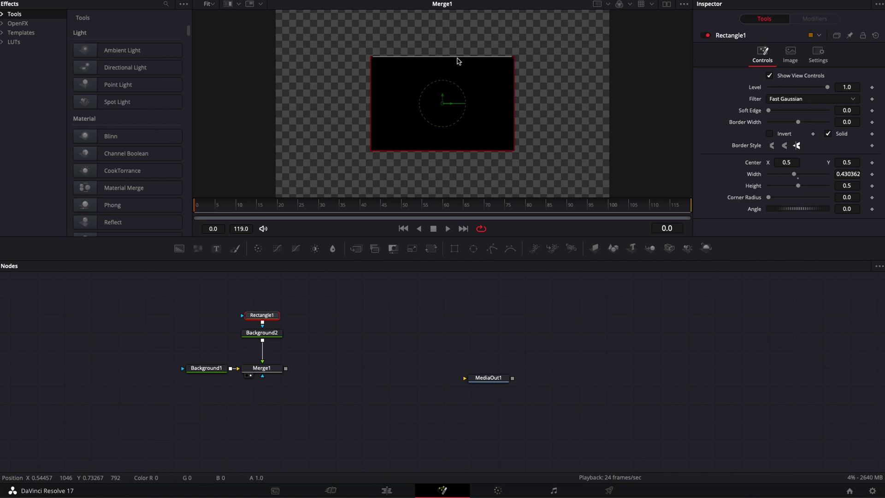
drag(458, 57, 460, 87)
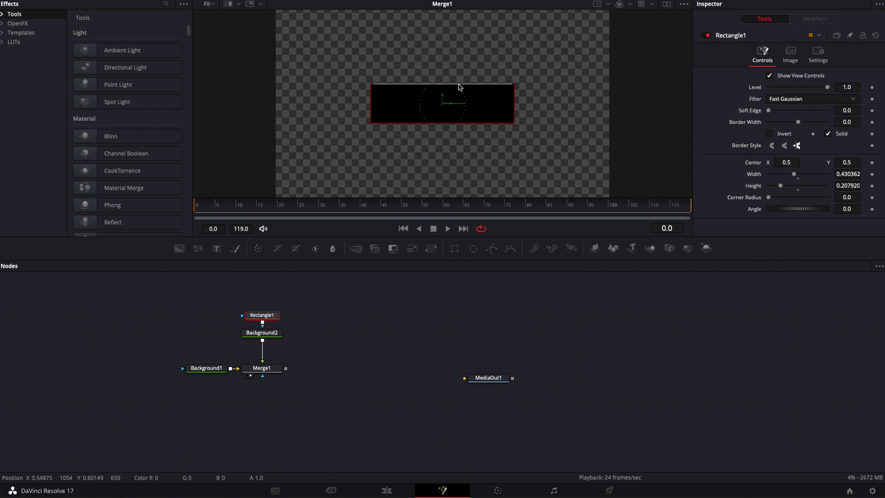
Step: Set the color of Background2 to white
click(265, 333)
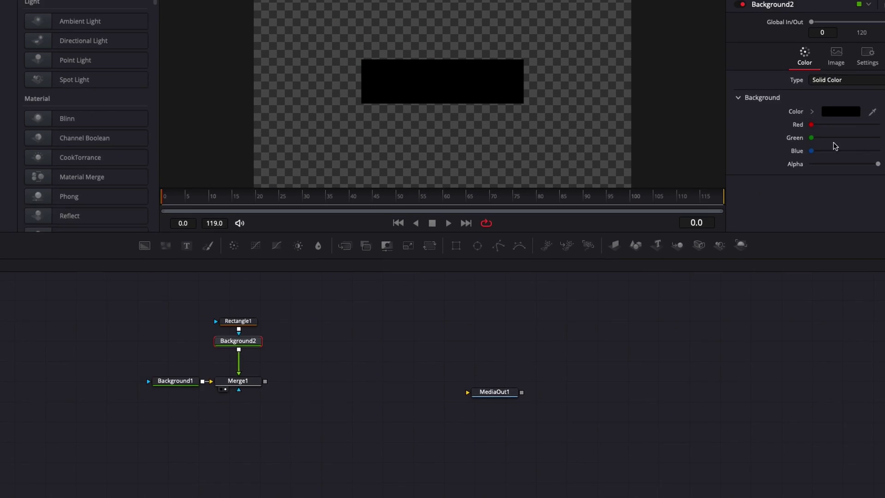
click(844, 111)
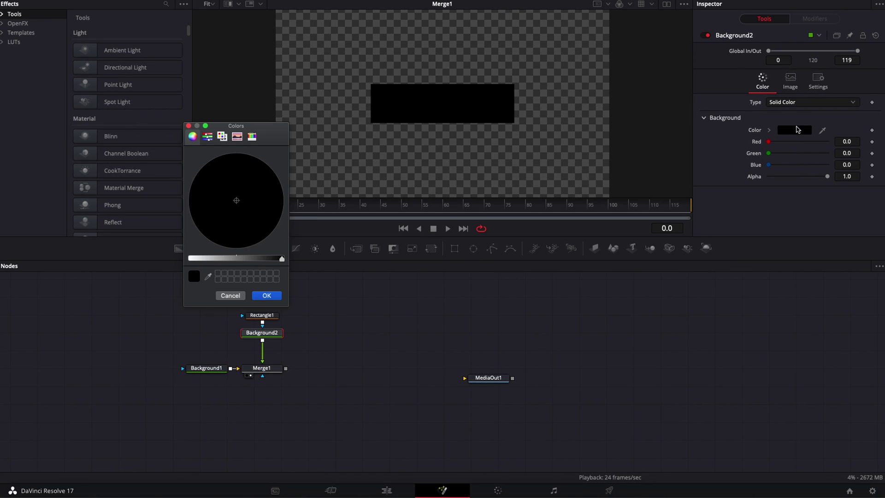
drag(234, 259, 169, 259)
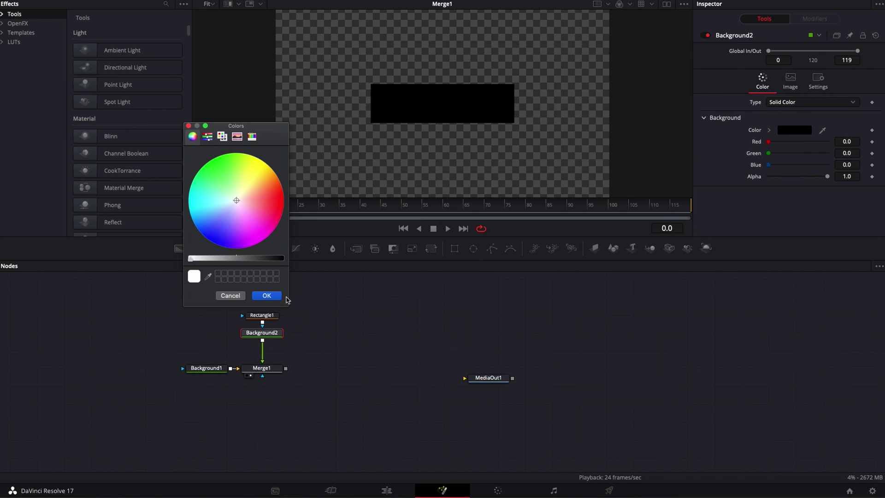
click(272, 297)
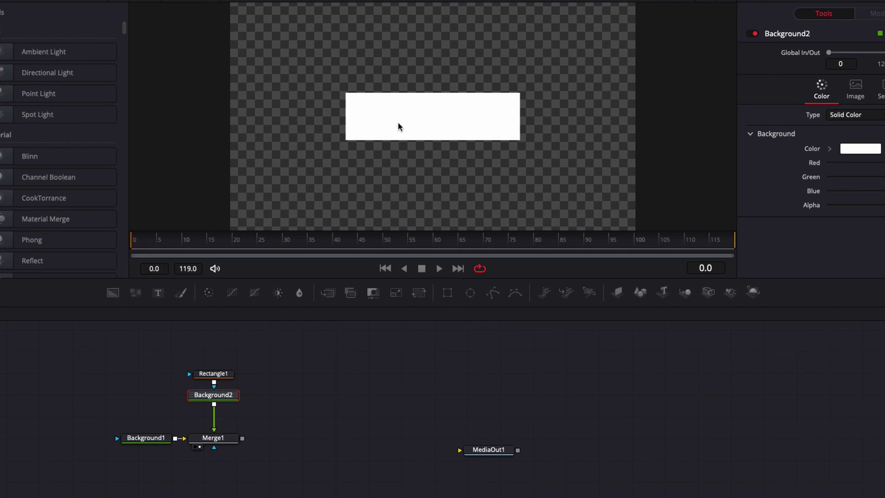
Step: Add a Loader node in the empty area to the right of the Rectangle1 and Background2 nodes
click(290, 377)
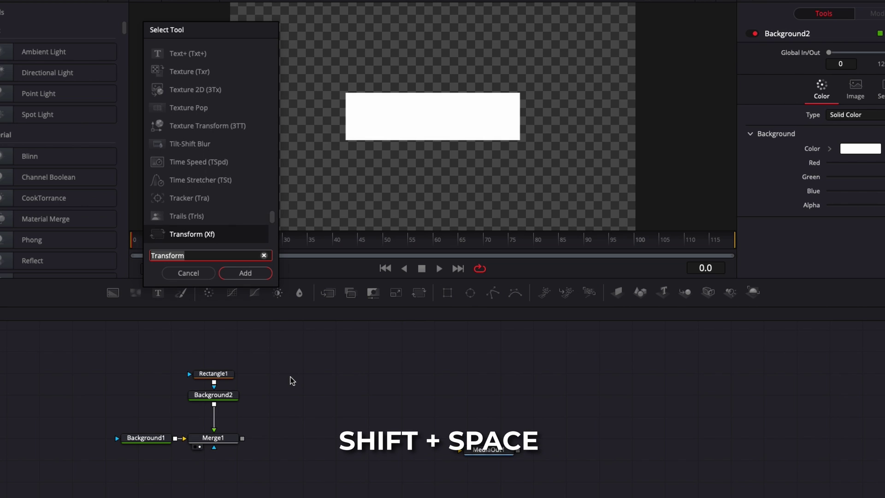
key(shift+space)
text(Transform)
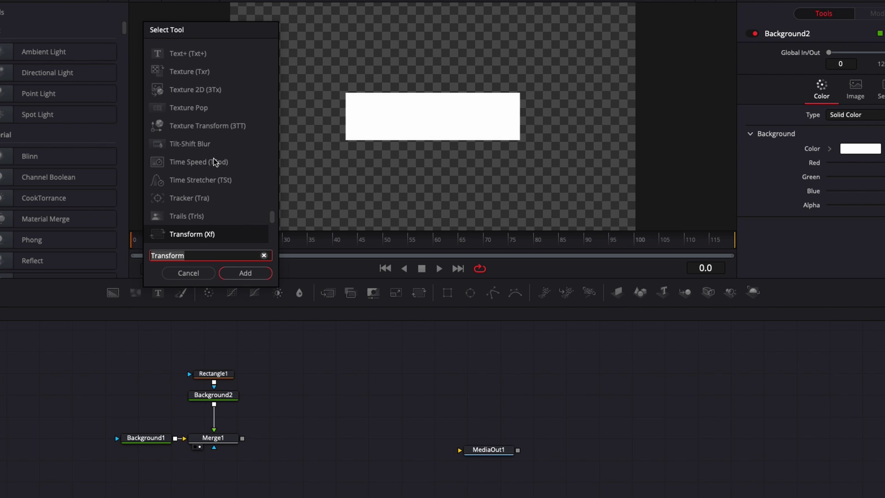
text(load)
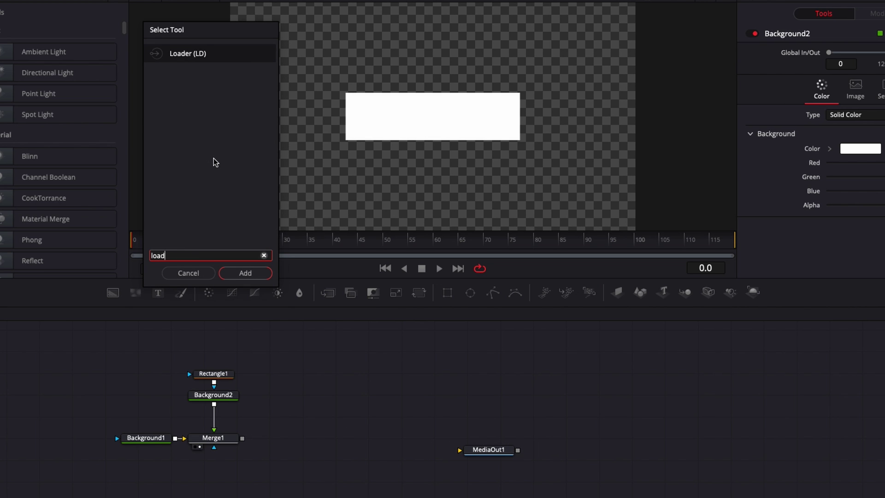
key(Return)
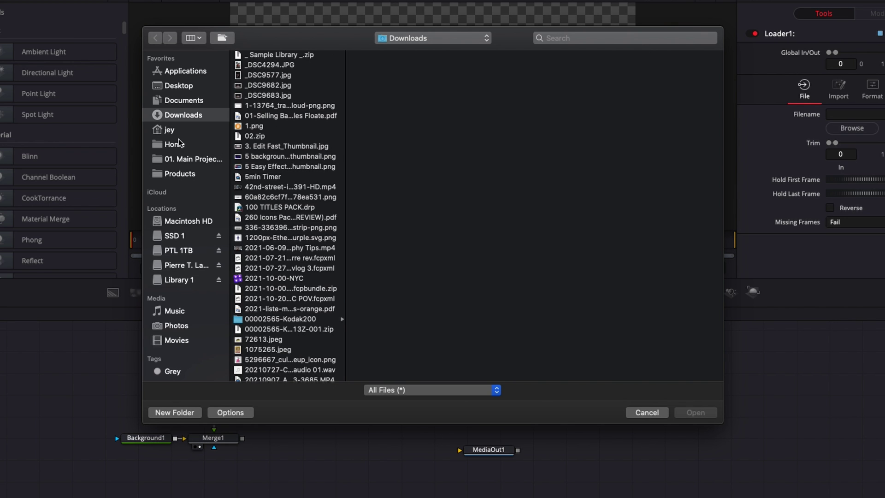
Step: Load VES Logo.png from the Video Editor Studio > Logos > PNG folder in 01. Main Projects
click(180, 174)
click(189, 159)
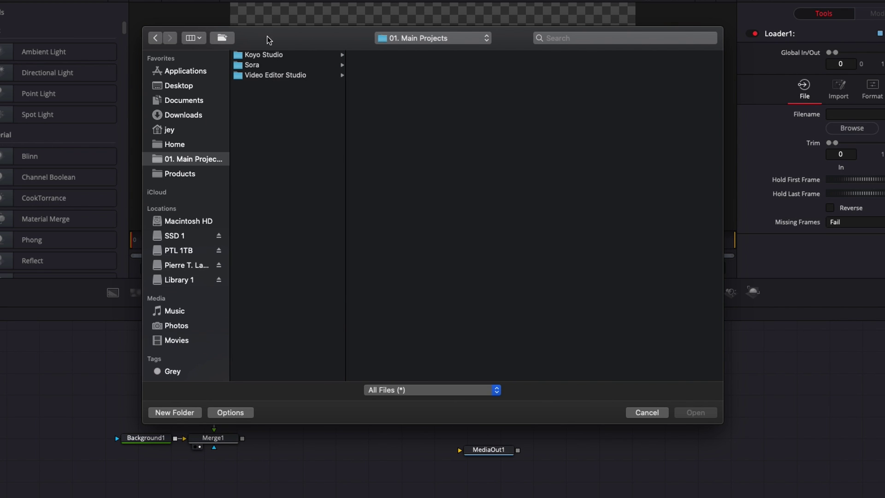
click(274, 77)
click(396, 76)
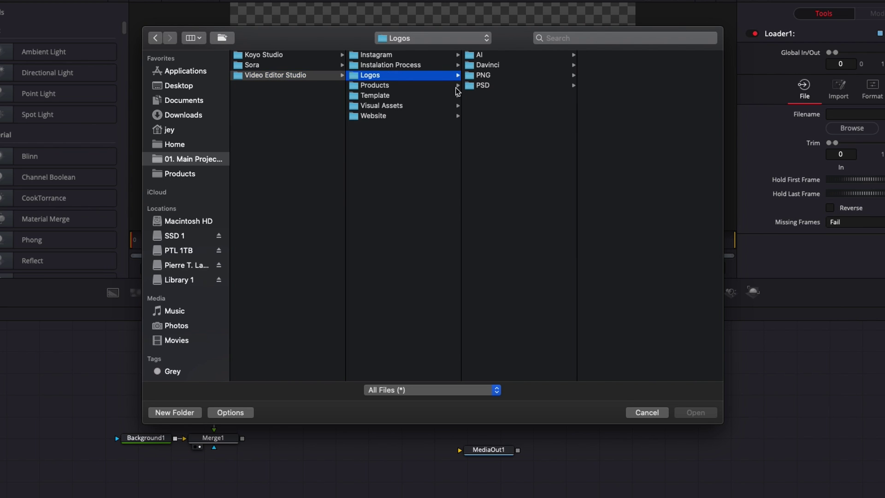
click(499, 77)
click(605, 76)
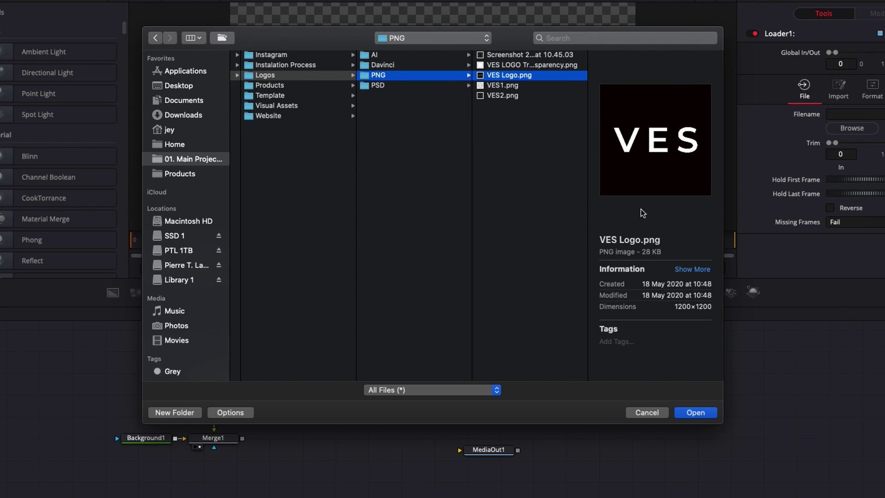
click(695, 413)
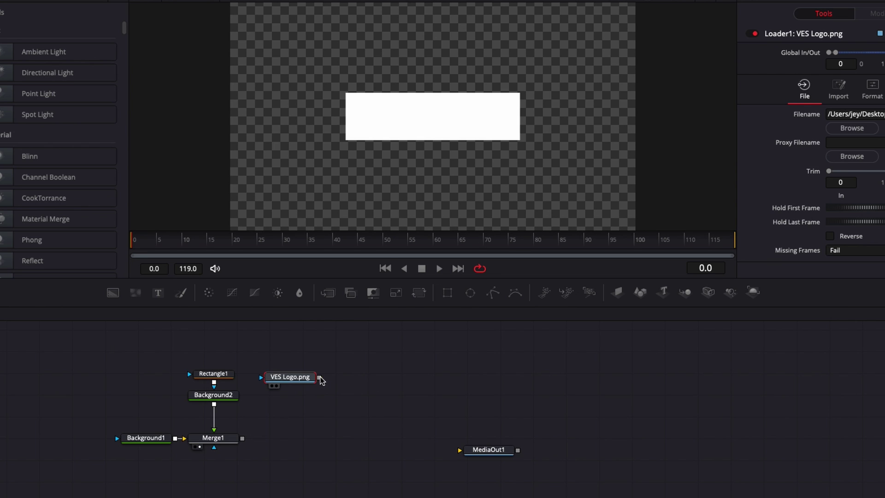
Step: Merge the VES Logo.png node over the output of Merge1 and display the new merge in the viewer
drag(319, 378, 243, 442)
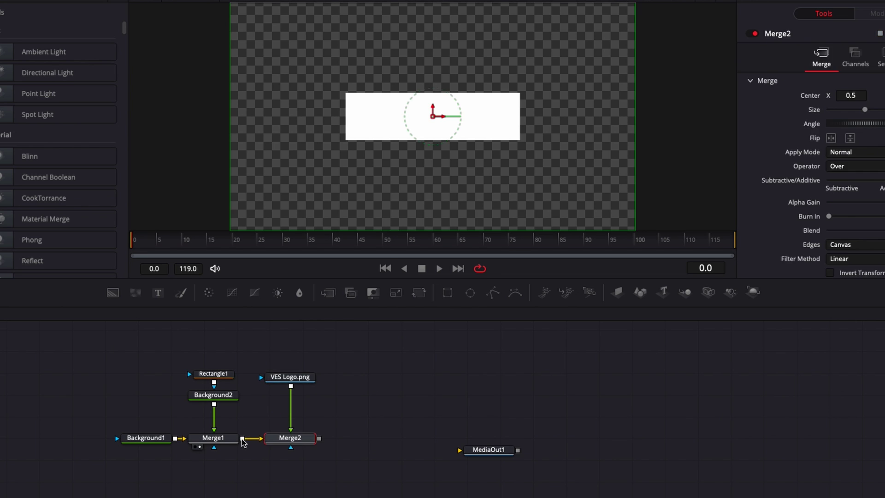
click(277, 447)
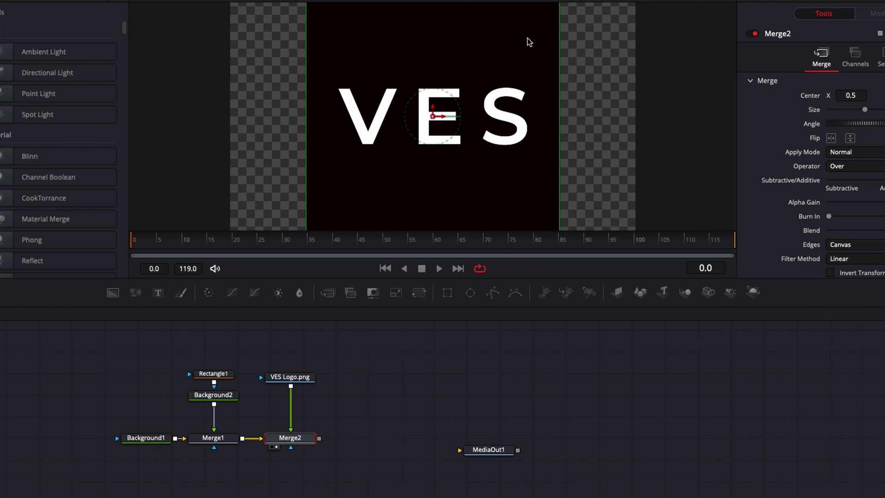
Step: Insert a Transform (Xf) node between VES Logo.png and Merge2
click(290, 380)
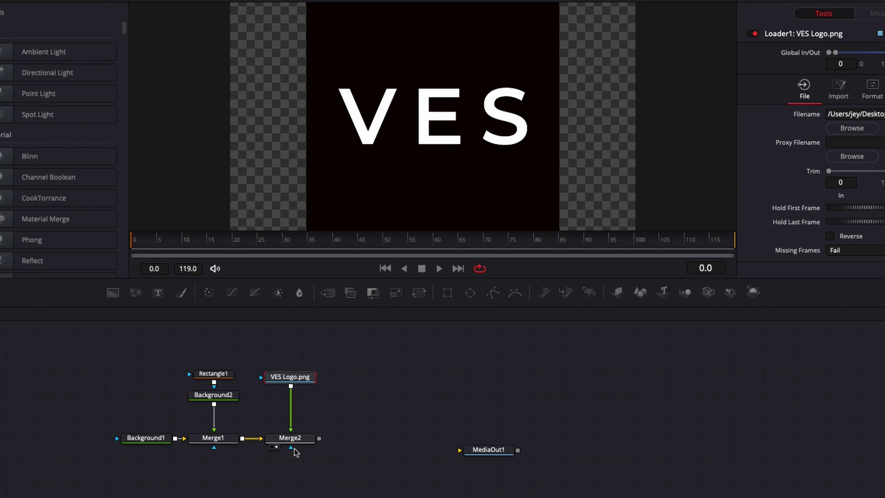
key(shift+space)
text(tra)
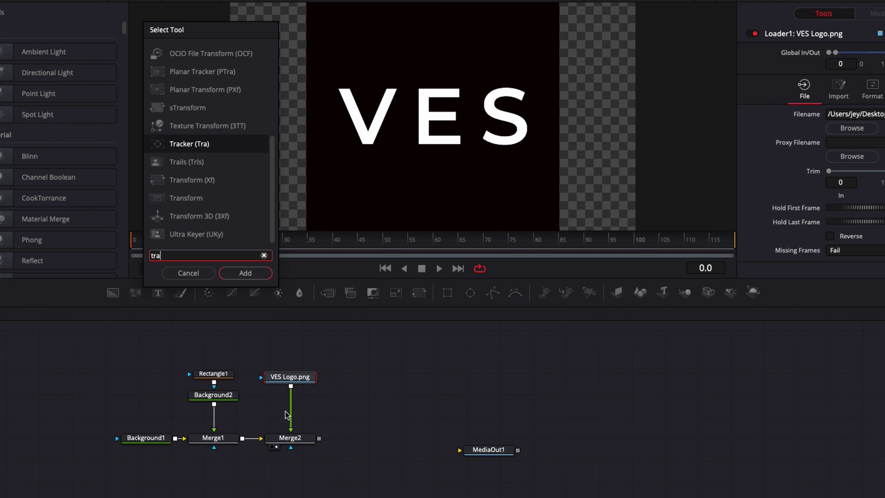
text(n)
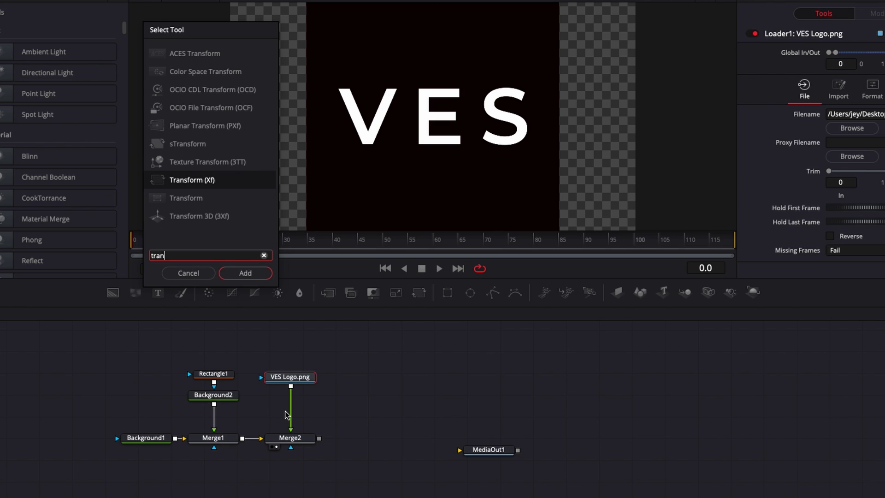
key(Return)
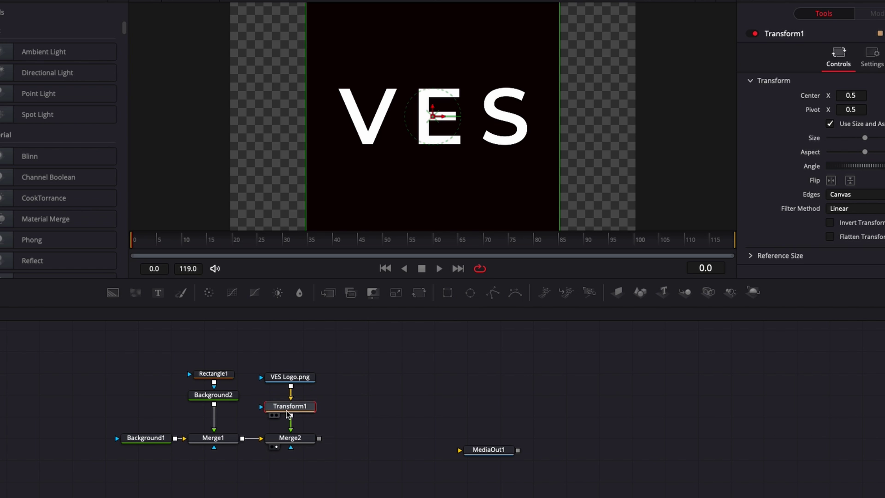
drag(286, 402, 285, 406)
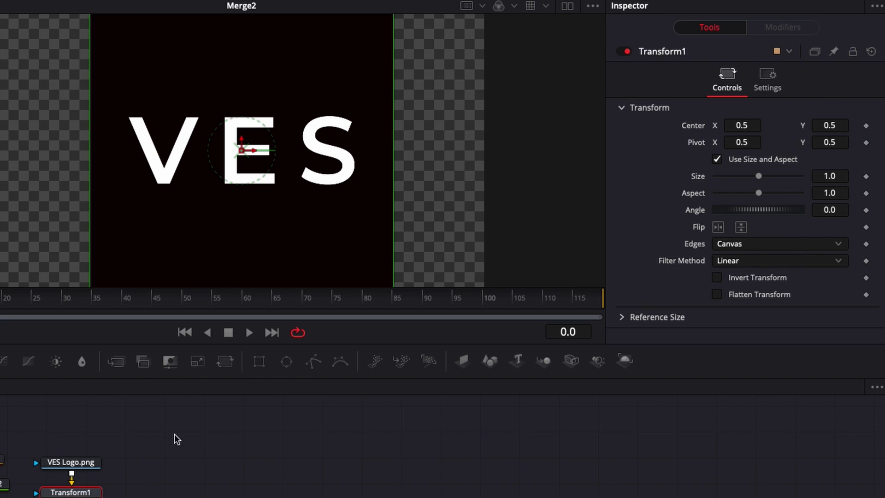
click(81, 465)
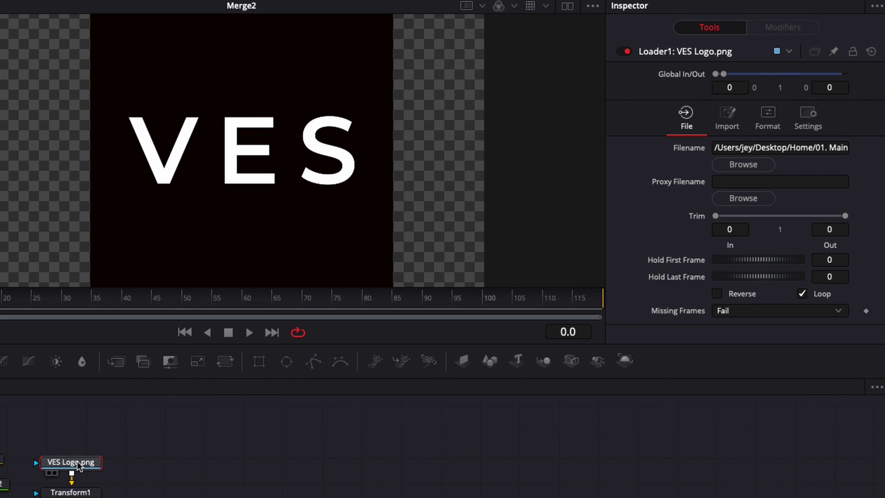
click(2, 484)
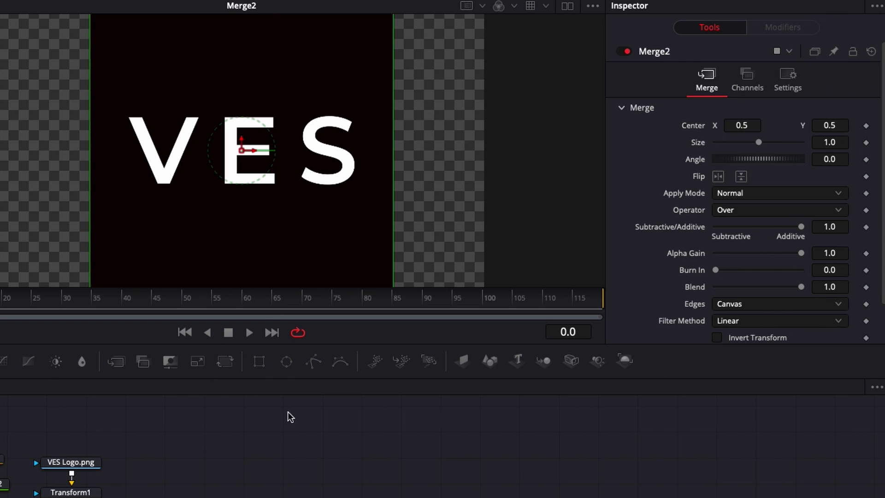
Step: Mask Merge2 with an Ellipse and try reducing the ellipse's height and width separately
click(286, 362)
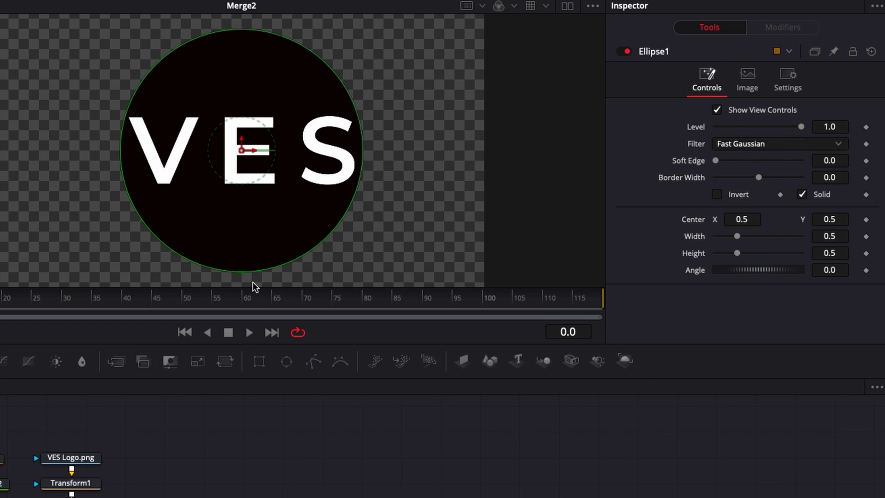
drag(246, 275, 247, 244)
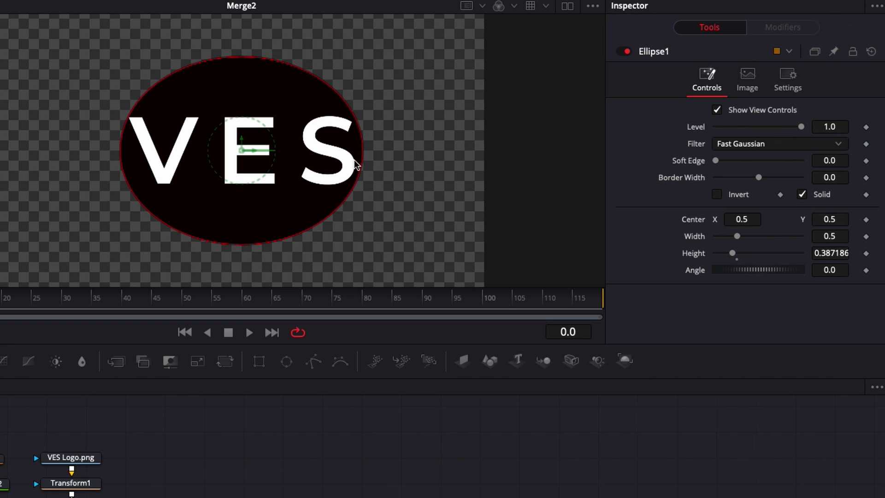
drag(364, 148, 322, 154)
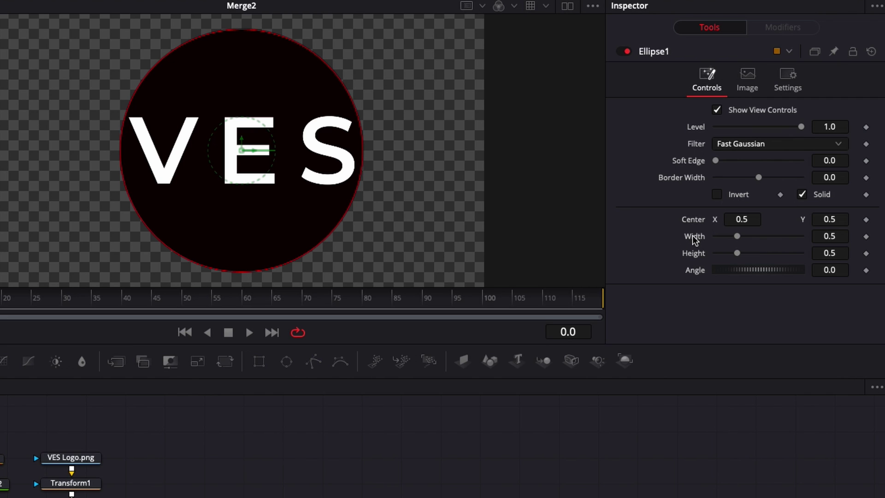
Step: Link the ellipse's Width to its Height with the expression Height, then shrink it to about 0.087 and centre it at about X 0.347
right_click(695, 239)
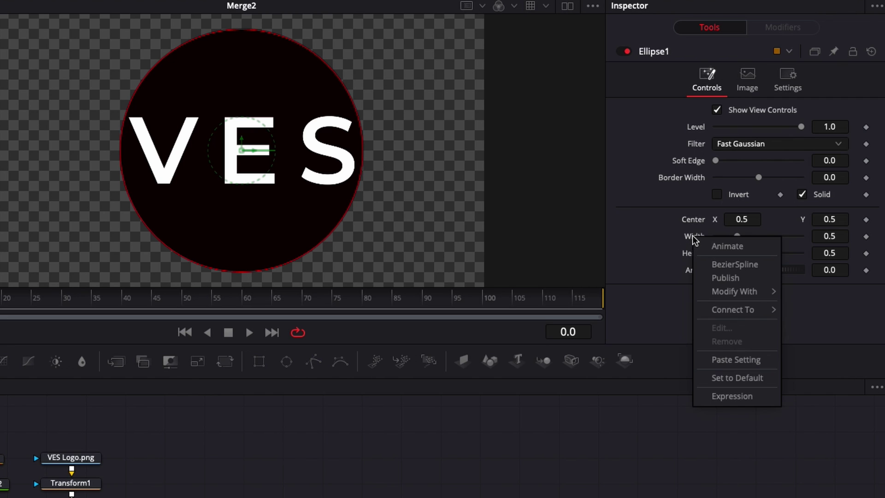
click(722, 397)
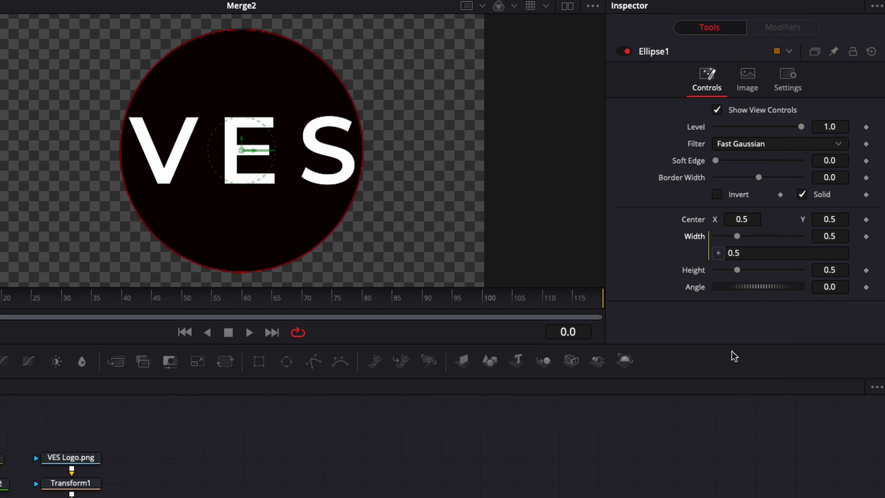
drag(719, 253, 695, 273)
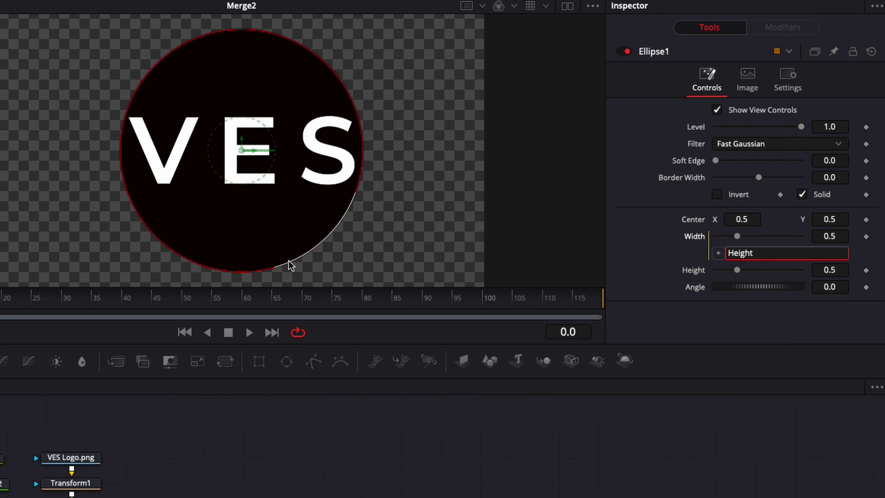
drag(291, 265, 180, 152)
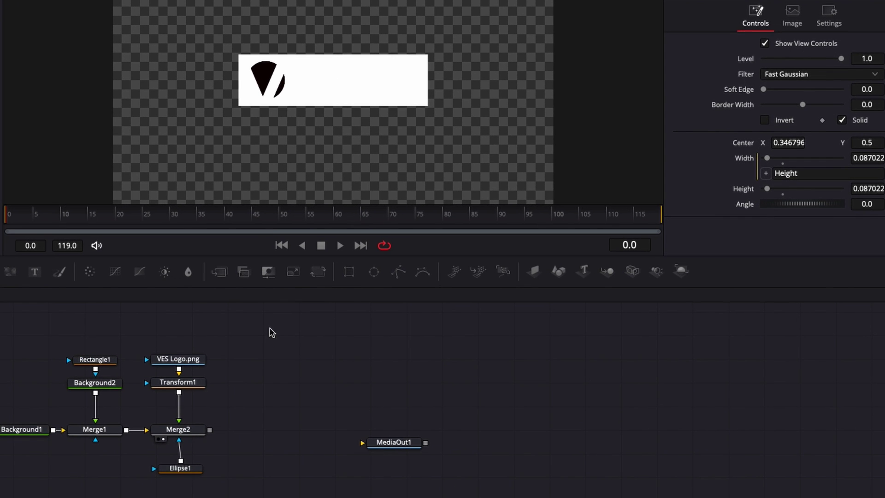
Step: Scale the logo in Transform1 to size 0.147 and centre it at about X 0.252, fitting the text inside the black circle
click(185, 383)
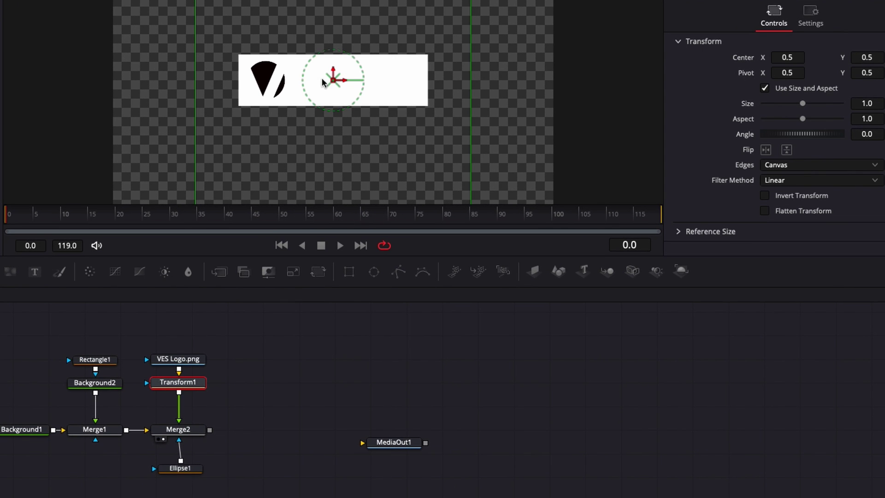
drag(803, 106, 773, 115)
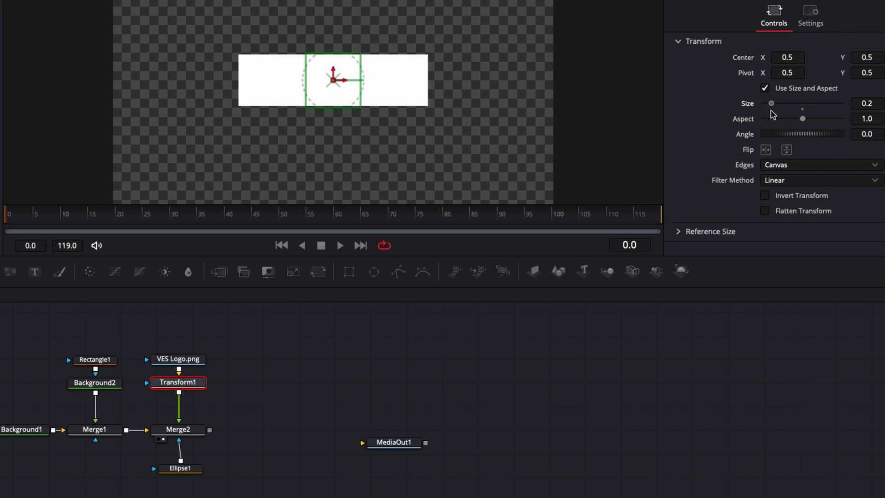
drag(796, 57, 756, 57)
drag(875, 103, 869, 103)
drag(279, 82, 277, 82)
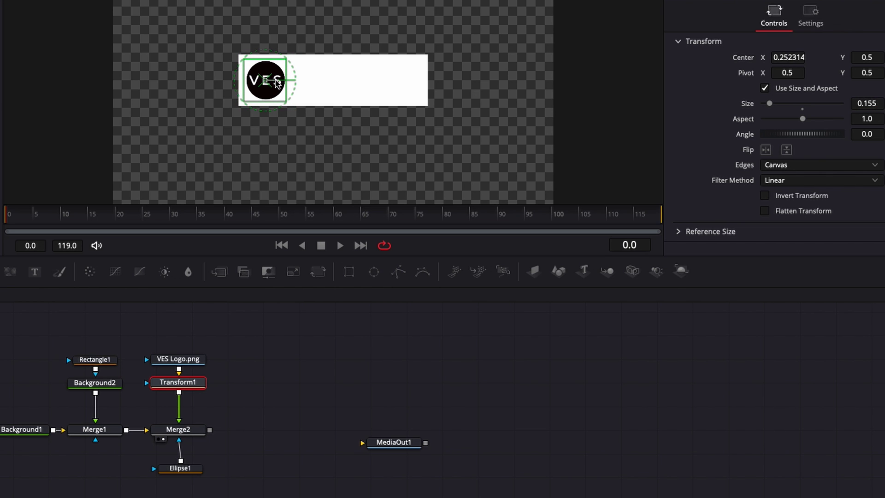
click(230, 81)
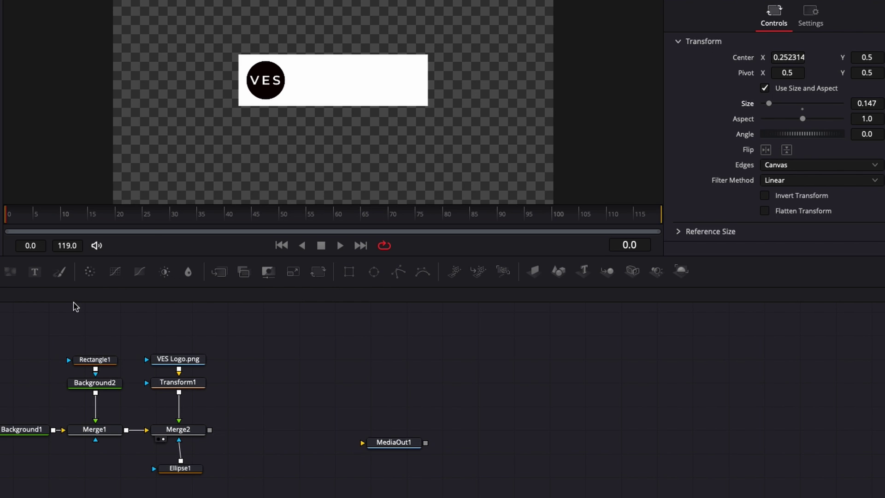
Step: Add two Text+ nodes and merge them one after the other onto the output of Merge2
drag(34, 272, 275, 379)
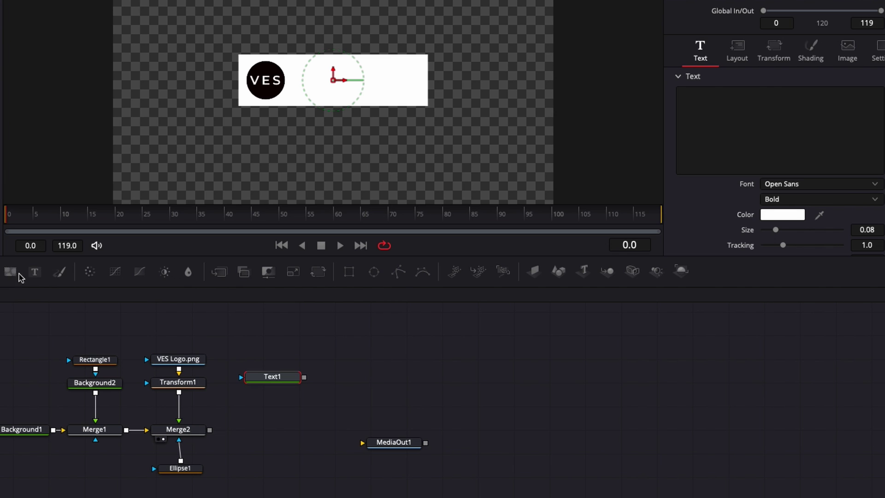
drag(34, 272, 359, 376)
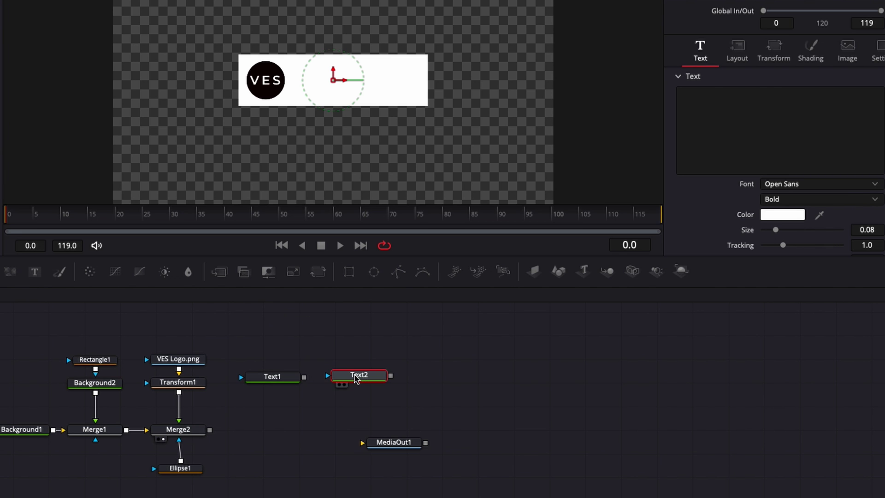
drag(304, 378, 210, 430)
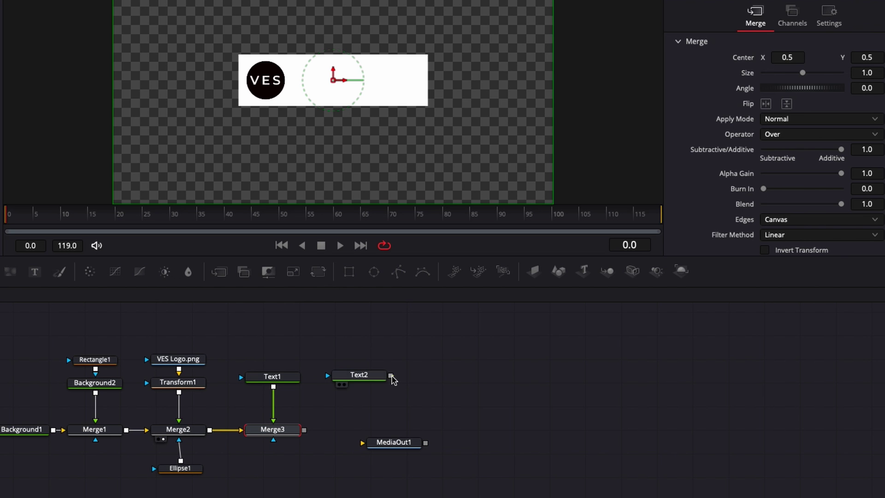
drag(392, 379, 304, 430)
Step: Set the colour of Text1 to black
click(269, 378)
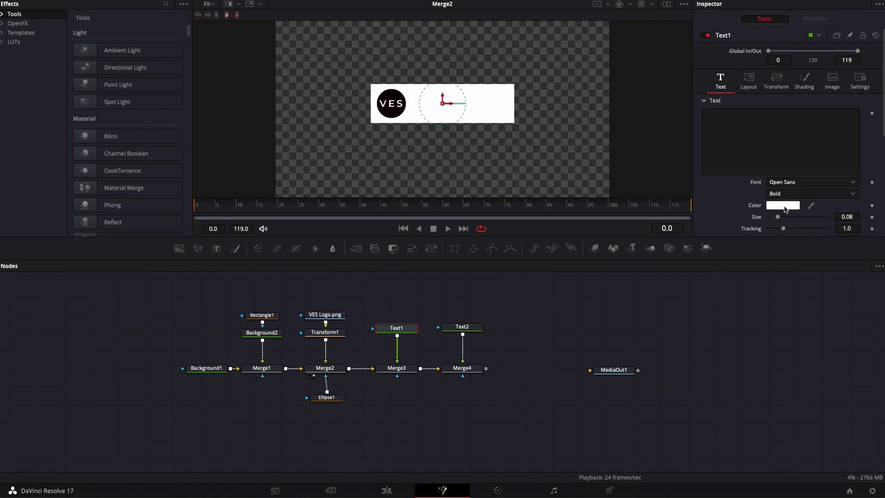
click(786, 206)
drag(222, 260, 295, 261)
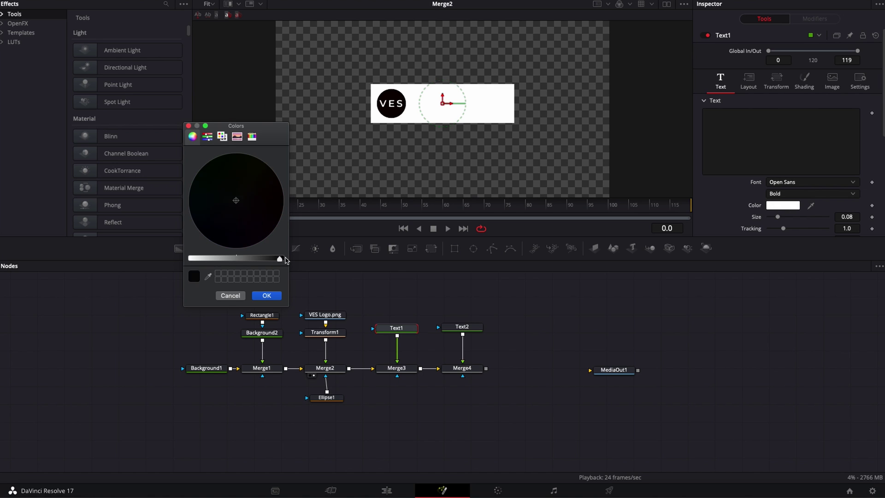
click(268, 295)
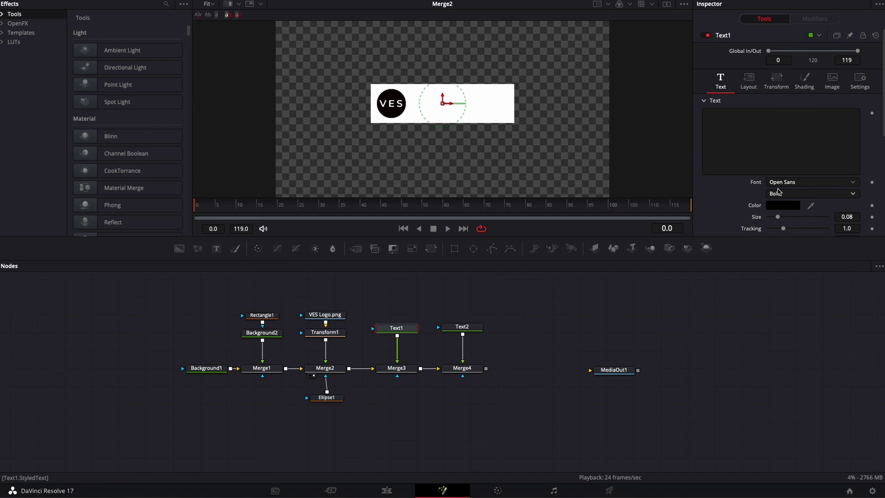
Step: Enter VIDEO EDITOR STUDIO as the content of Text1 and display Merge4 in the viewer
click(742, 129)
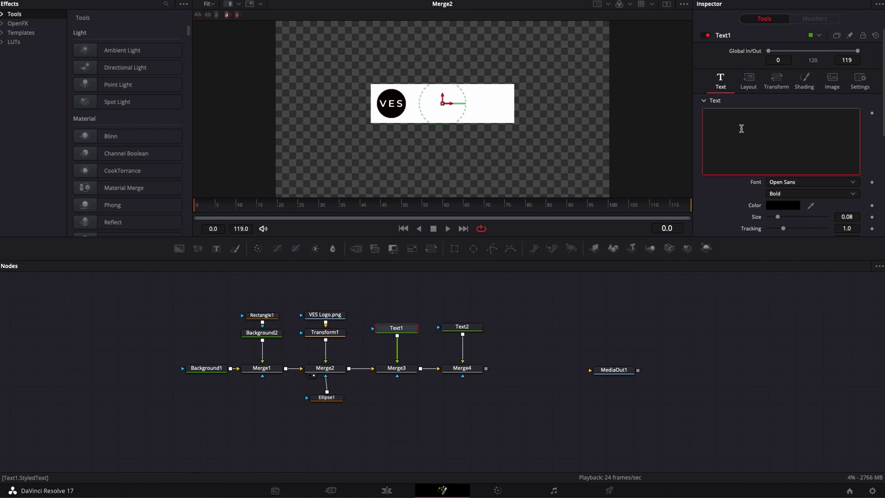
text(VIDEO)
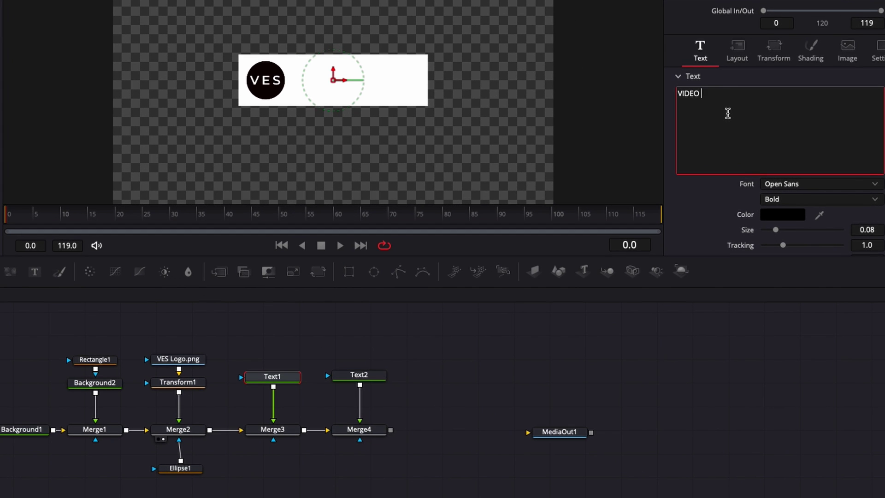
text( EDITOR STUDIO)
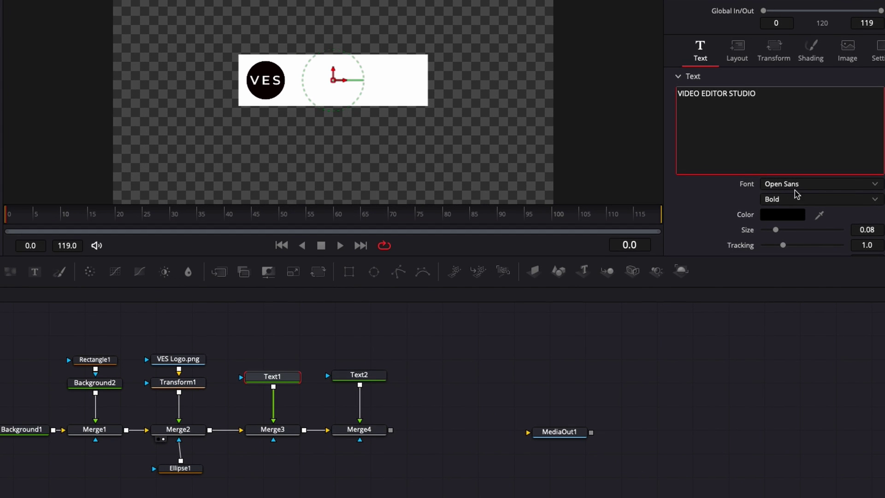
click(797, 186)
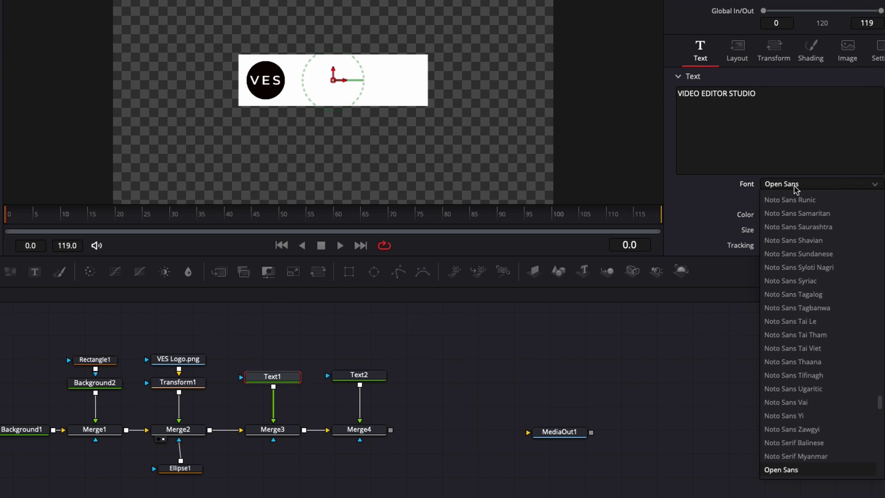
click(797, 187)
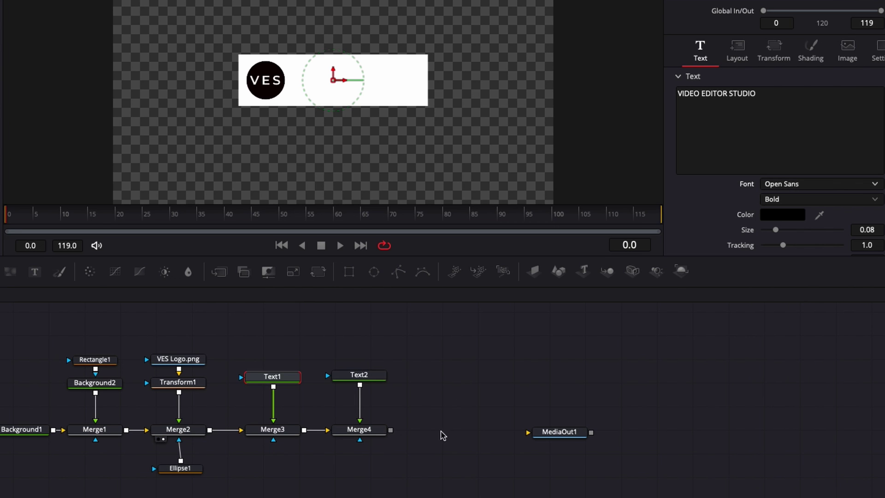
click(344, 440)
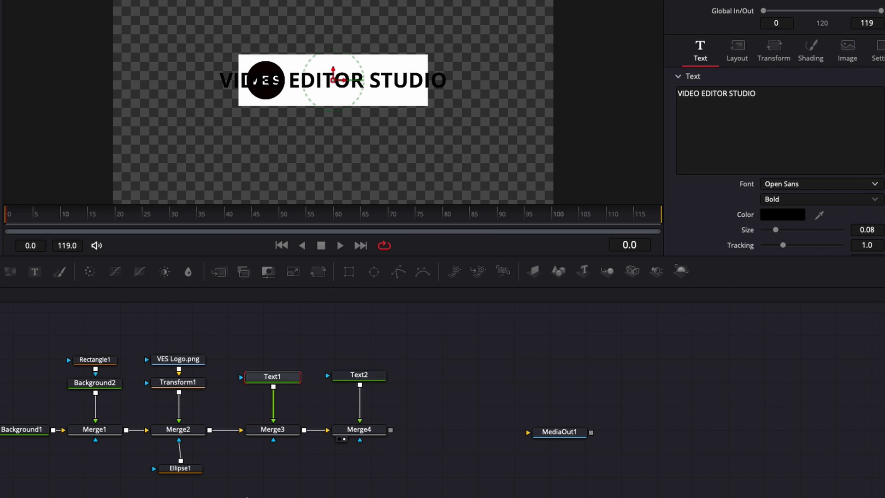
Step: Set Text1's font to Helvetica Neue and reduce its size to 0.0292
click(802, 185)
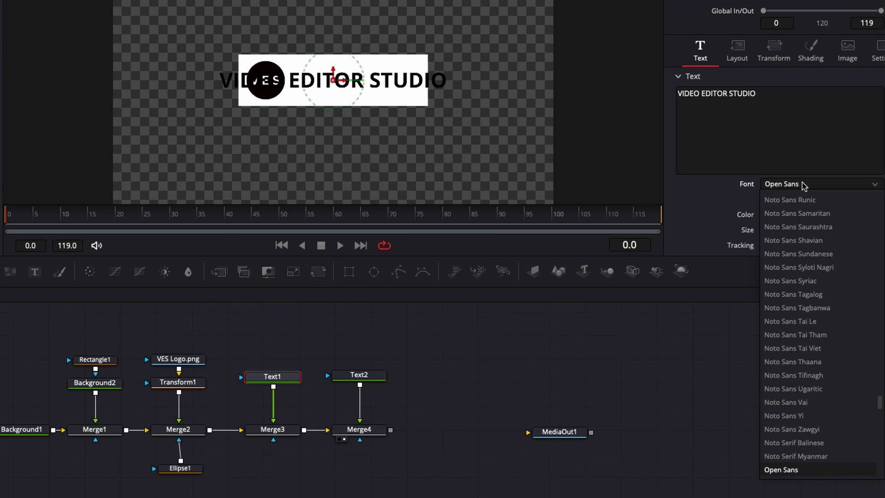
text(hel)
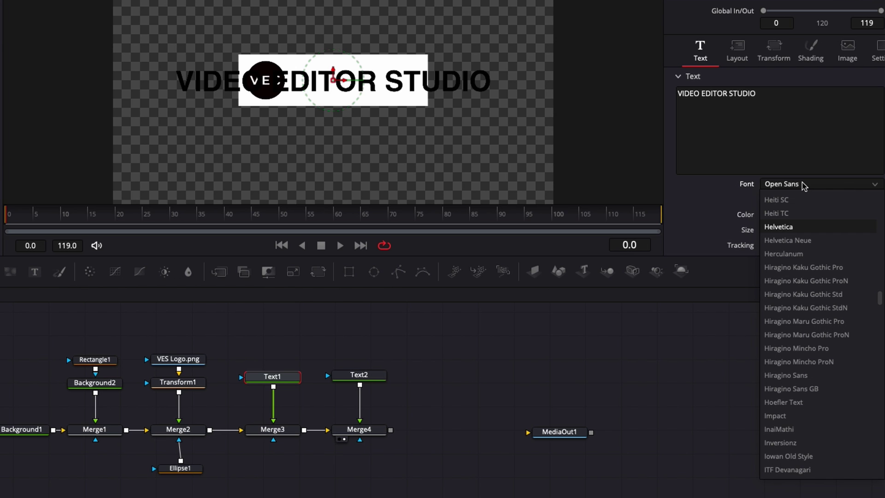
click(806, 240)
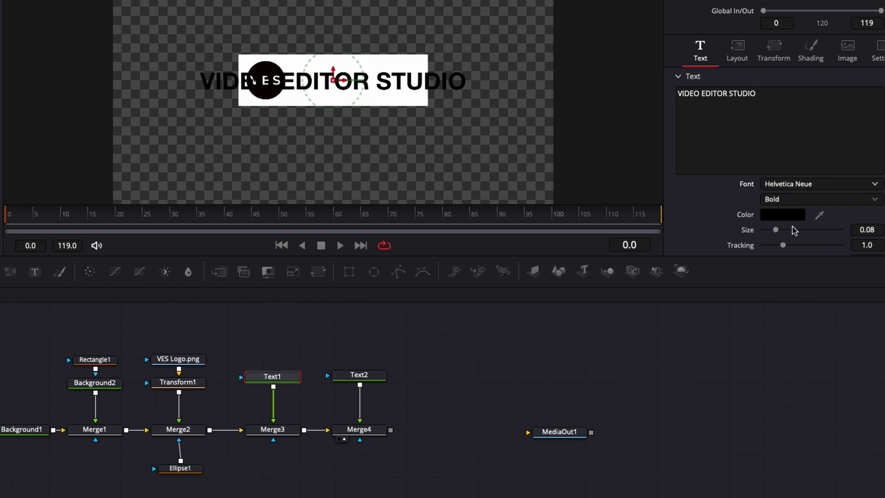
drag(777, 231, 769, 233)
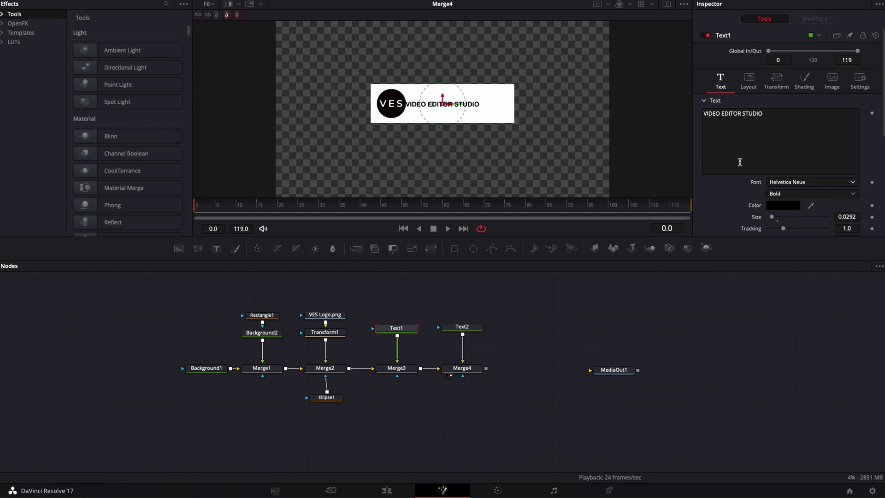
Step: Move the VIDEO EDITOR STUDIO text slightly up and to the right, clear of the logo circle
scroll(733, 200, down, 1)
scroll(734, 201, up, 1)
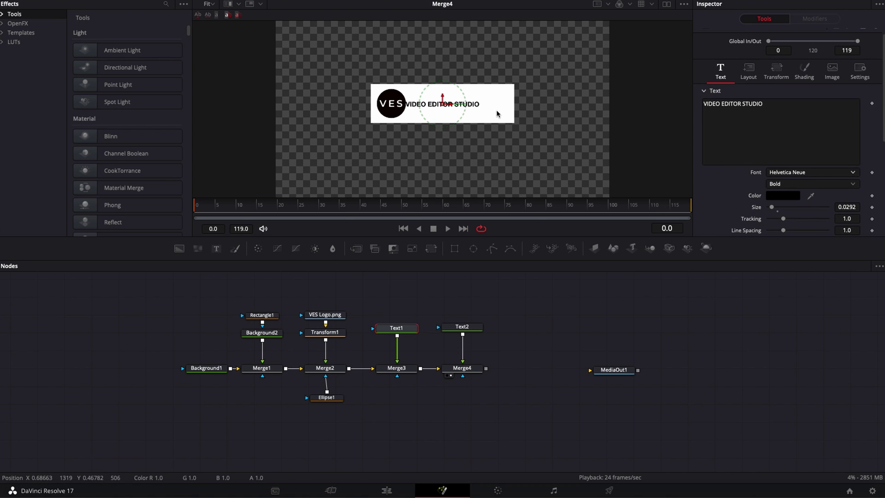
drag(450, 105, 451, 93)
Step: Append the test string sbksdhskd to the VIDEO EDITOR STUDIO text and delete it again
click(782, 104)
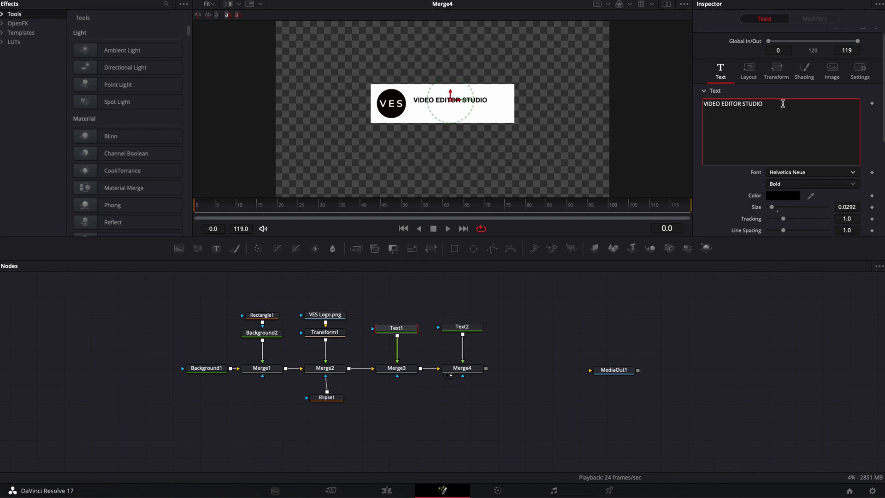
text(sbksdhskd)
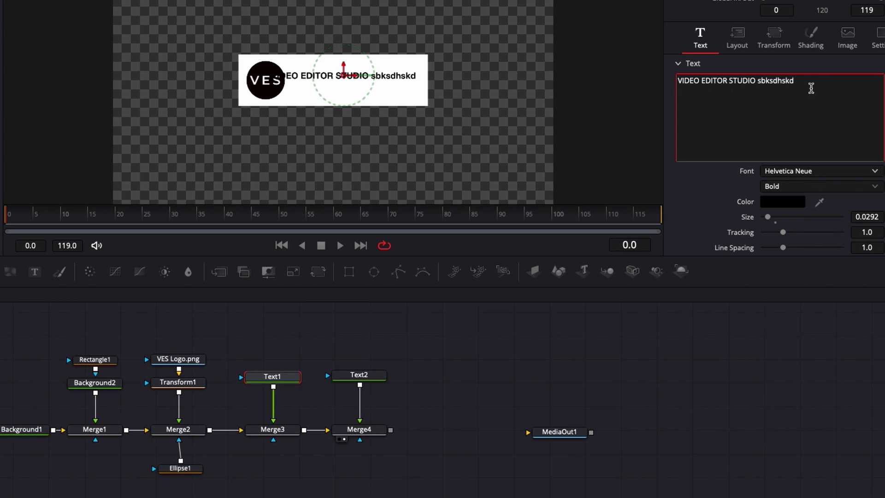
double_click(788, 81)
key(BackSpace)
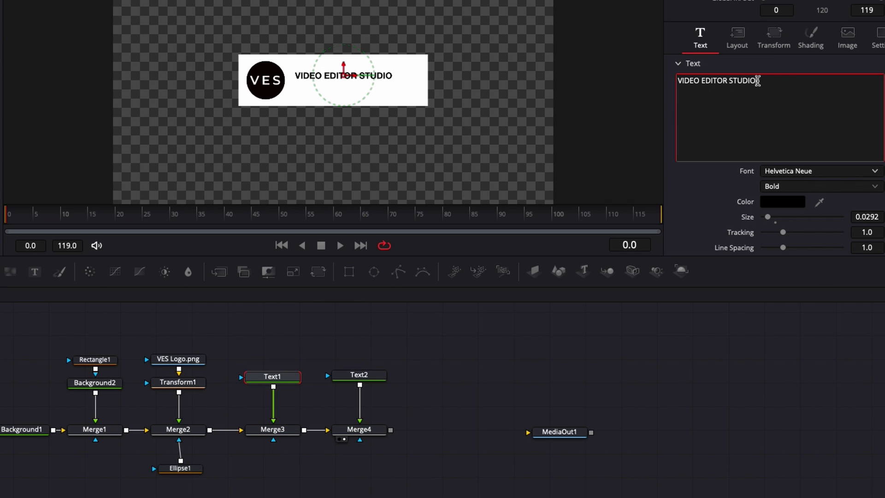
Step: Anchor Text1 horizontally to the left and move it back beside the VES logo circle
scroll(685, 217, down, 1)
scroll(686, 216, down, 3)
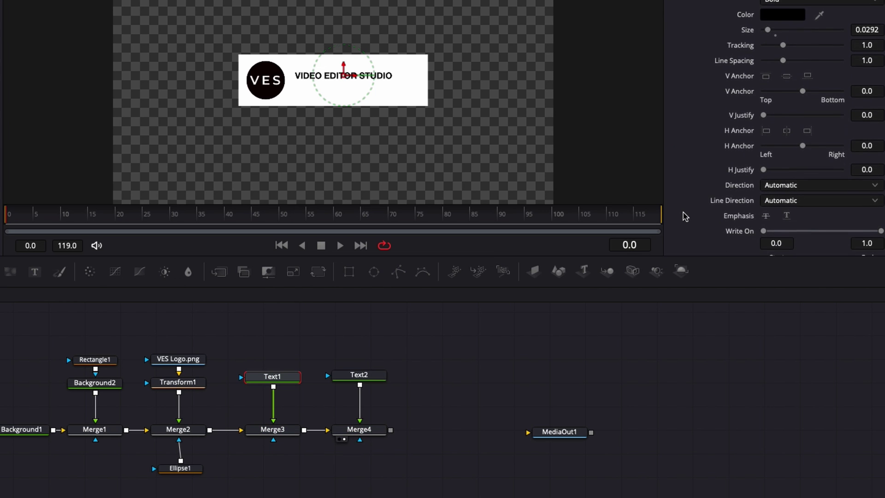
click(767, 125)
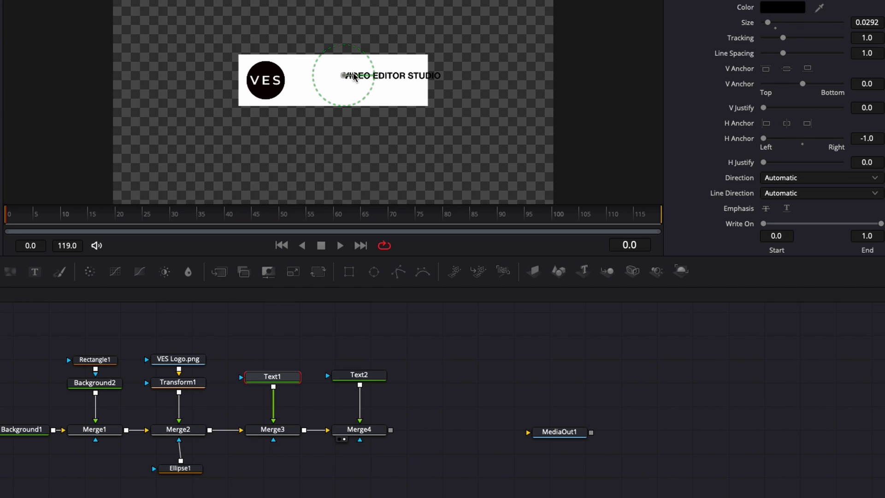
drag(353, 76, 305, 76)
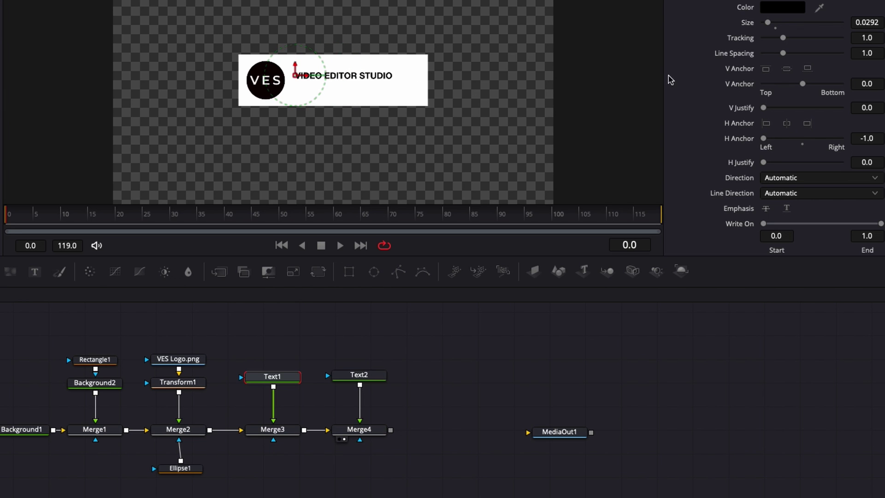
Step: Append the test string kshhbsdkhds to the VIDEO EDITOR STUDIO text and delete it again
scroll(697, 59, up, 4)
click(773, 103)
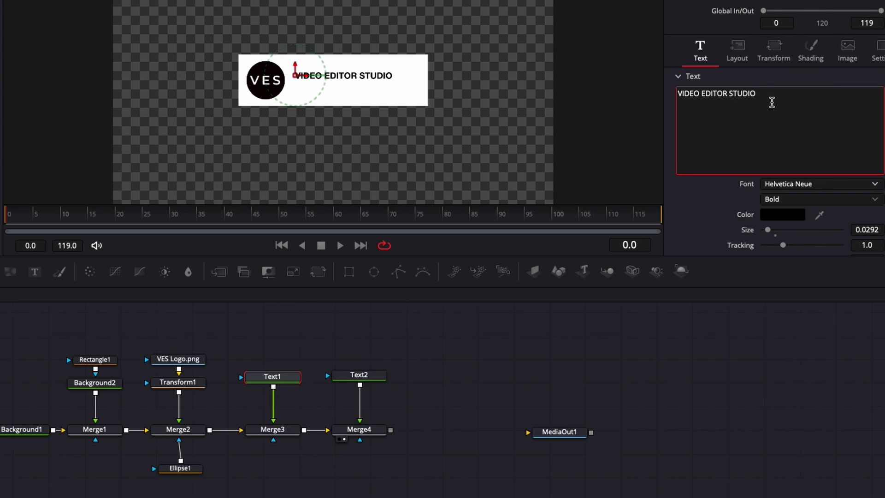
text(kshhbsdkhds)
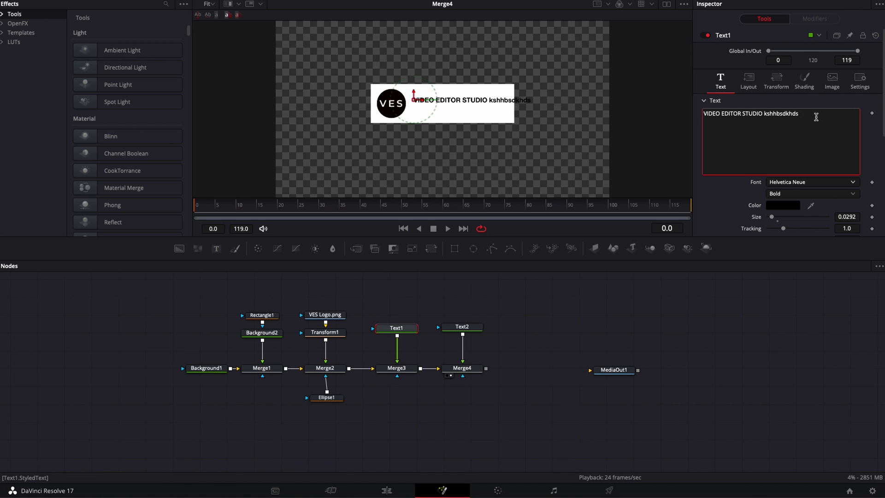
drag(816, 117, 766, 115)
key(BackSpace)
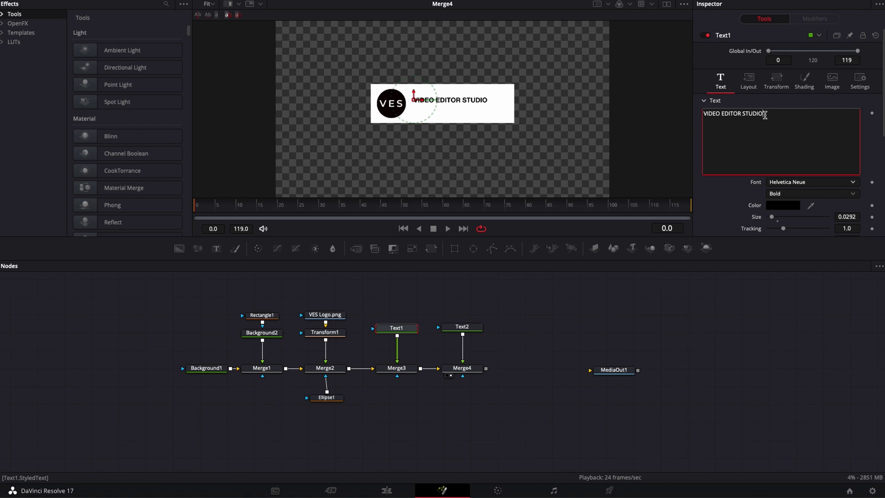
Step: Nudge the VIDEO EDITOR STUDIO text very slightly down and to the right
click(422, 101)
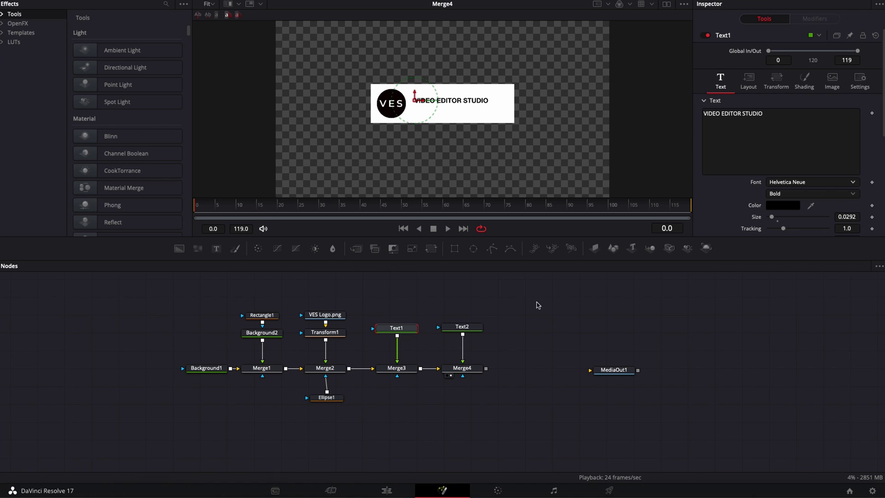
Step: Set the text color of the Text2 node to a medium gray
click(464, 328)
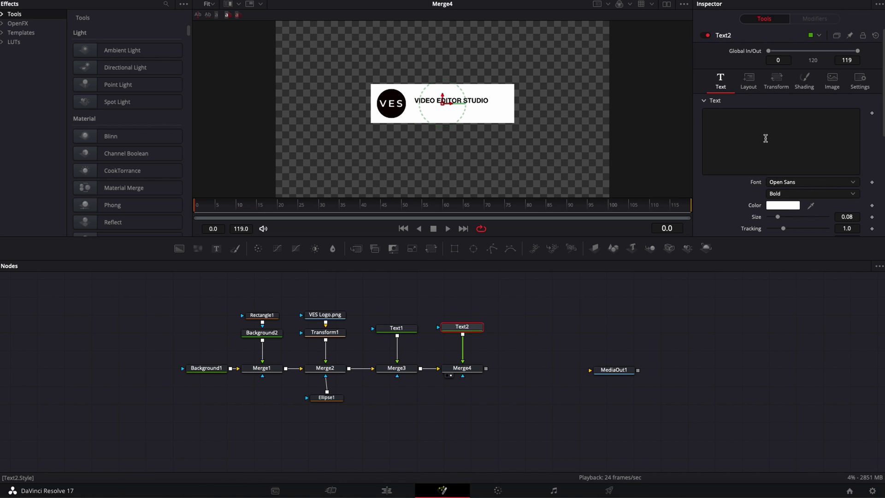
click(787, 208)
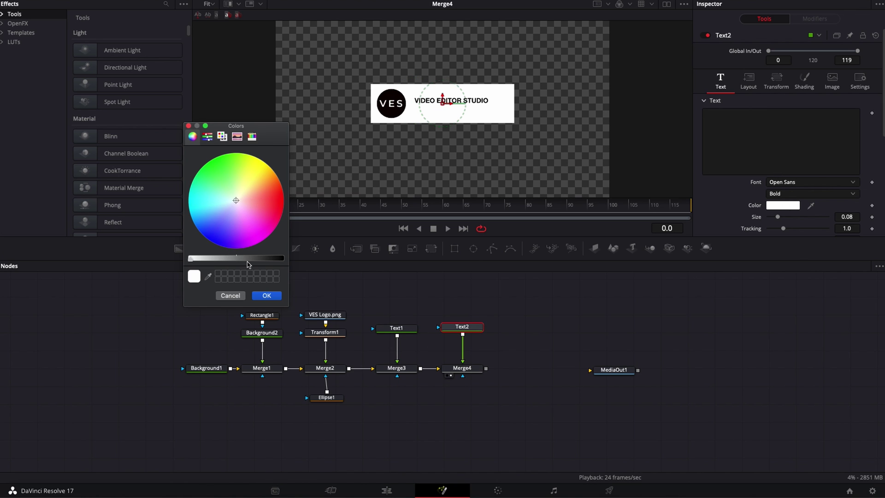
drag(247, 259, 238, 261)
click(267, 295)
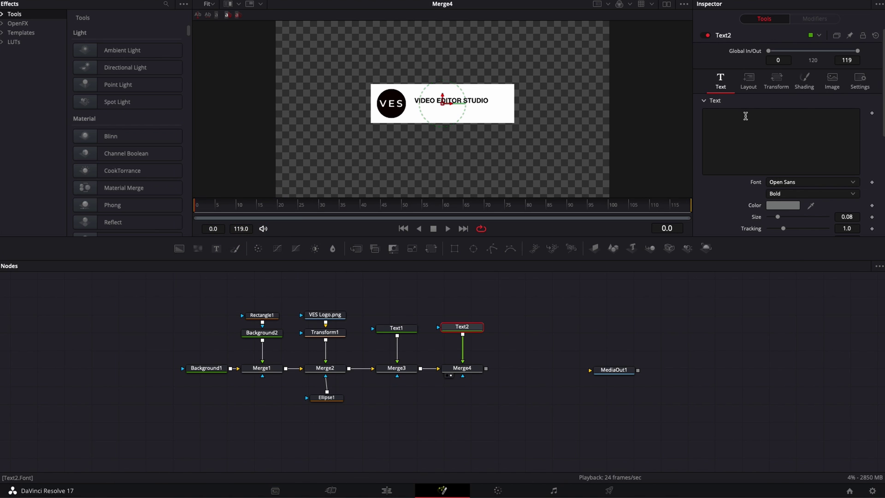
Step: Enter 1.35K Subscribers as the text of the Text2 node
click(731, 139)
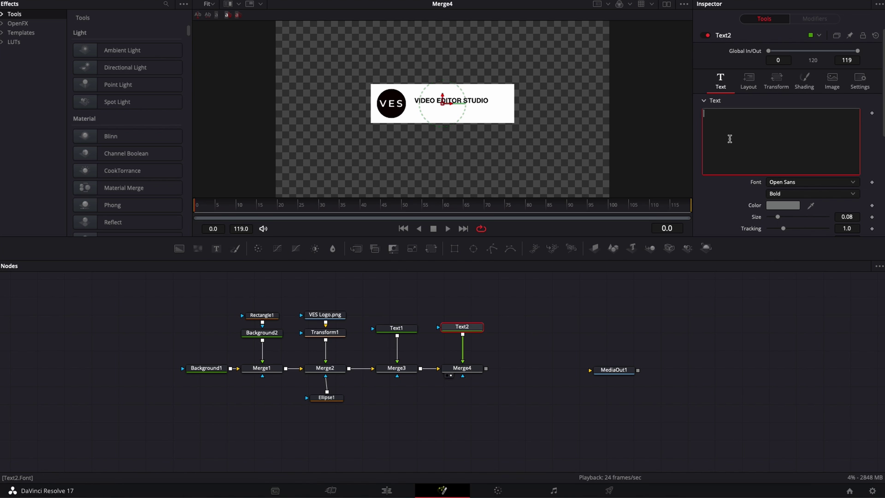
text(1.3)
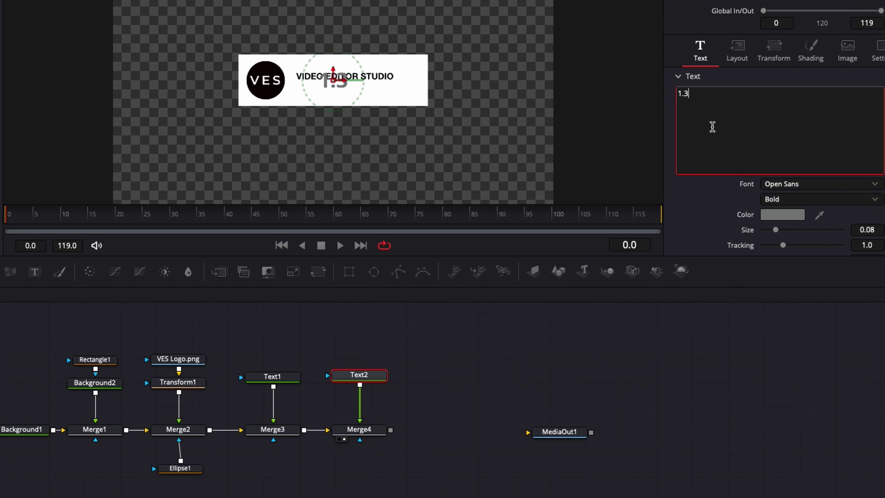
text(5K S)
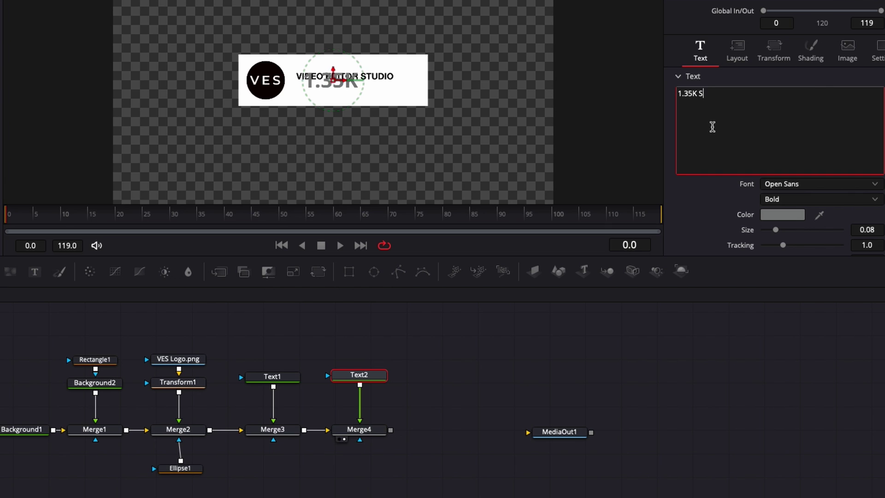
text(ubscribers)
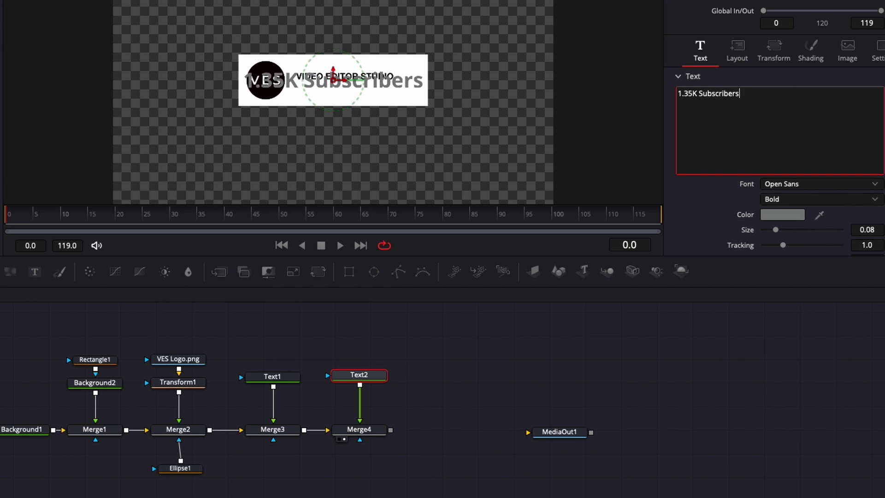
Step: Set the 1.35K Subscribers text to the font Helvetica Neue with the Regular style
click(801, 184)
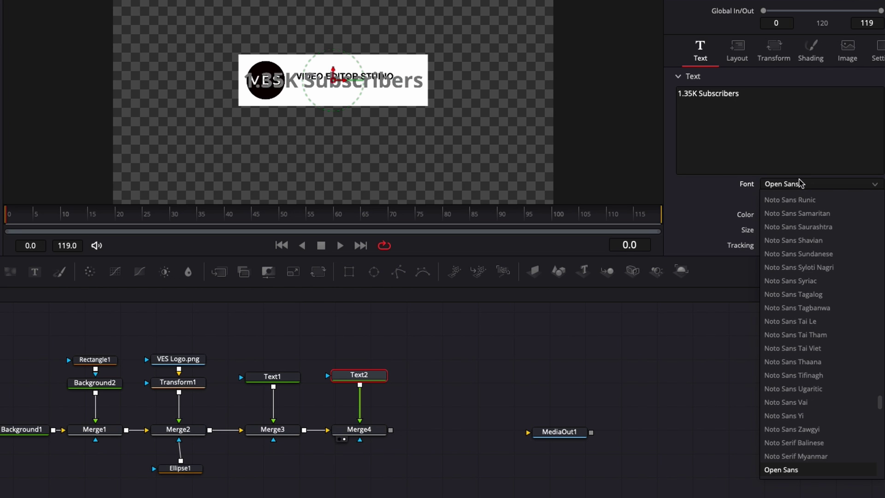
text(hel)
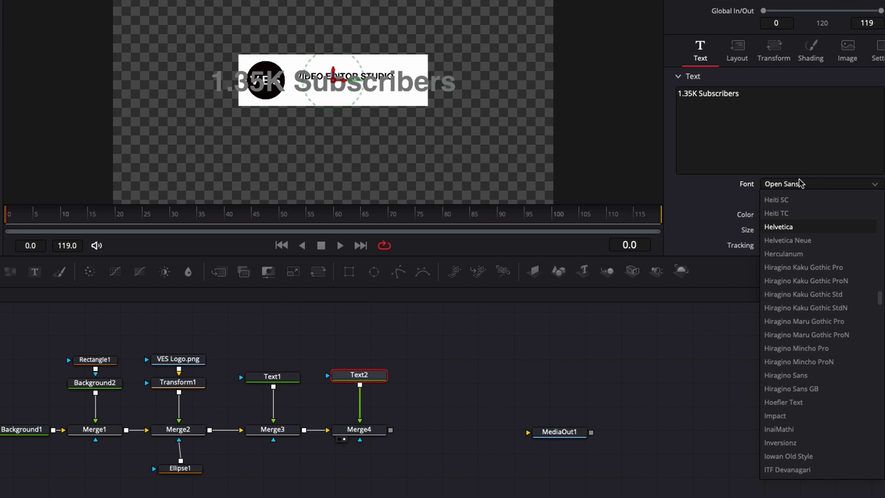
click(795, 240)
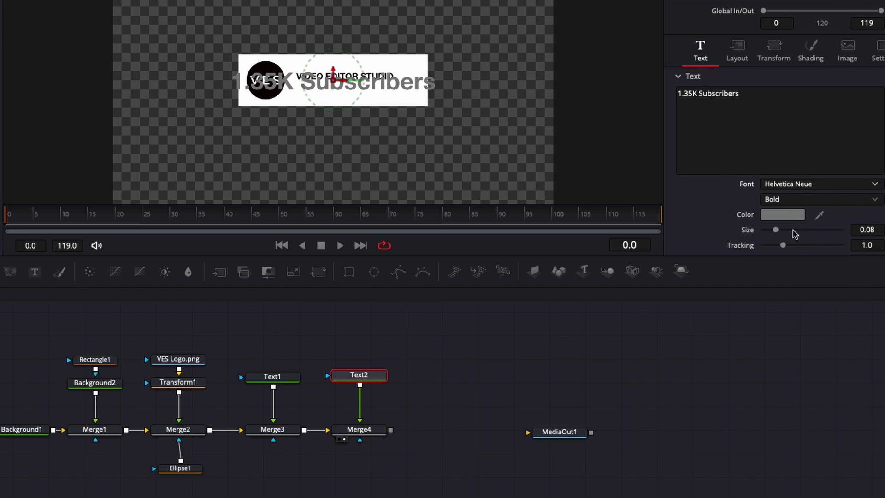
click(787, 199)
click(789, 284)
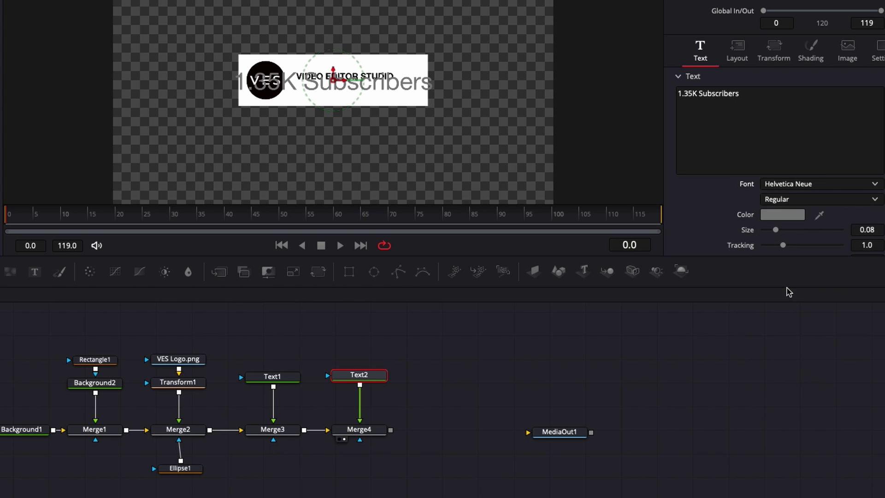
Step: Reduce Text2's size to 0.0315 and place it directly beneath VIDEO EDITOR STUDIO, aligned with that line's left edge
drag(777, 230, 768, 230)
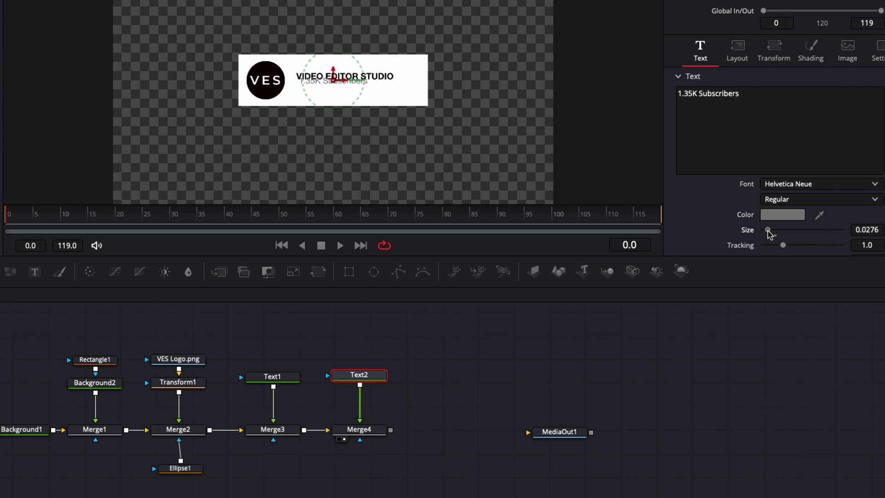
drag(332, 69, 345, 83)
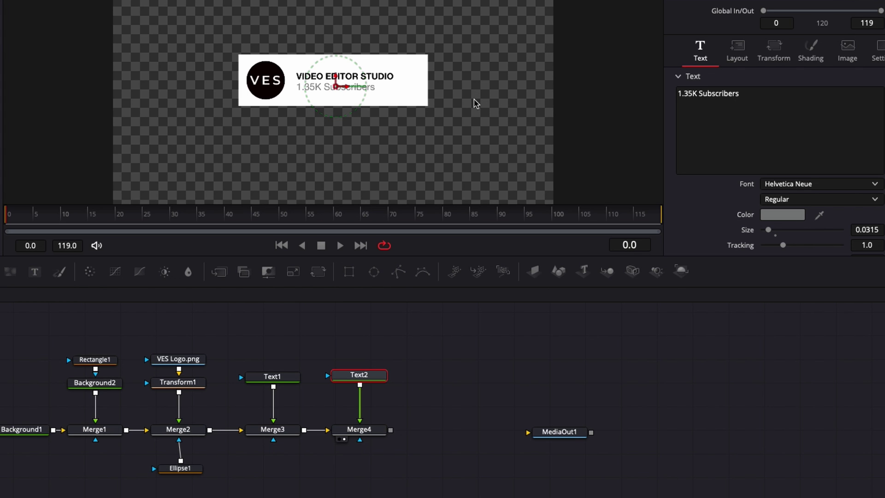
click(422, 397)
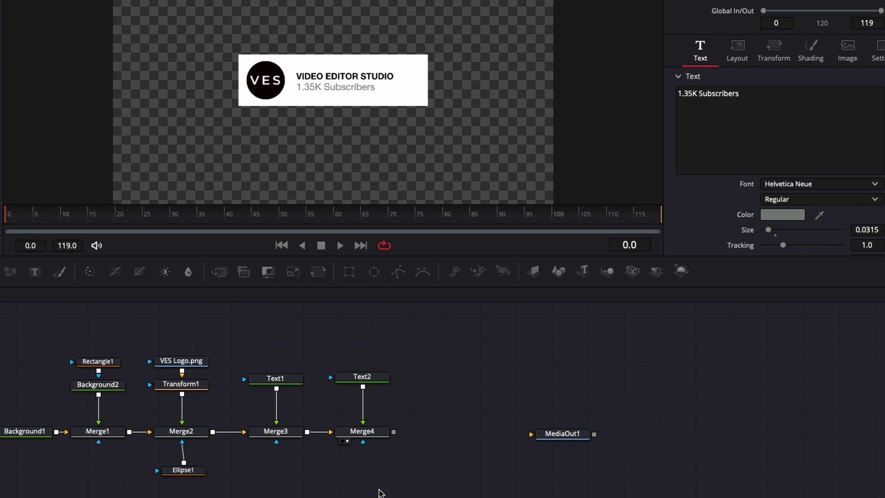
Step: Add a Transform (Xf) node after Merge4, line it up with the node chain and test it by moving the whole layout up
click(358, 437)
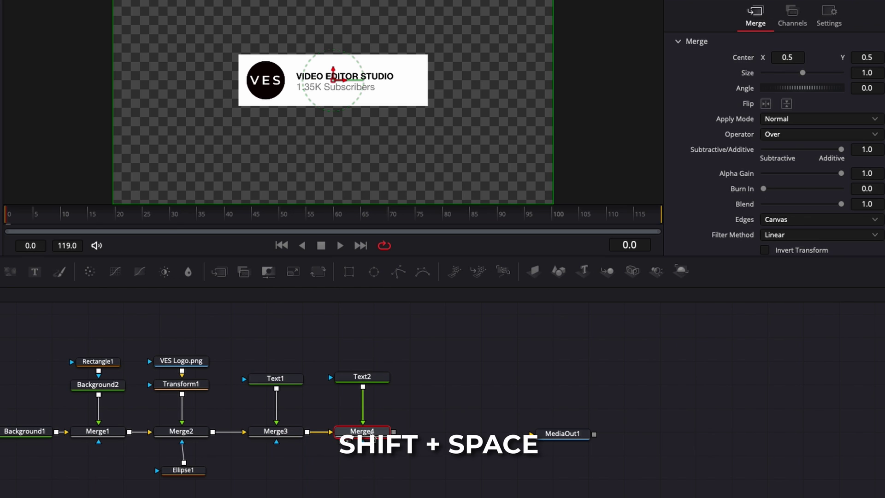
key(shift+space)
text(tran)
key(BackSpace)
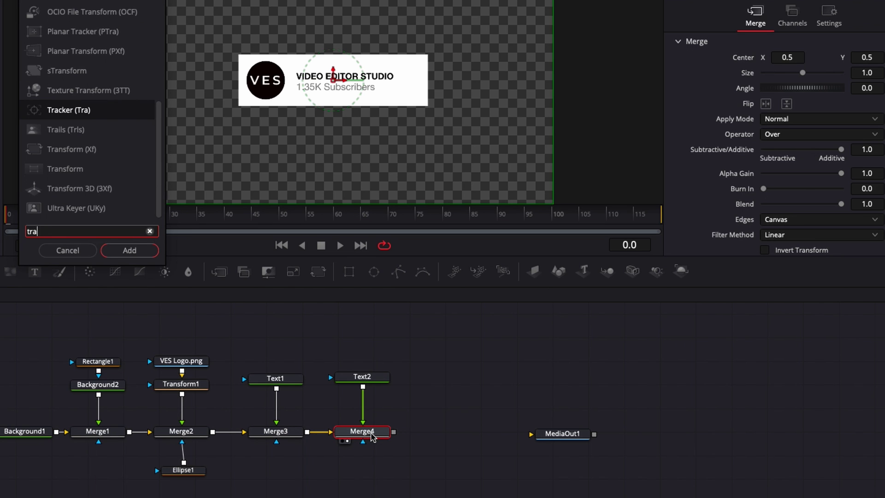
text(n)
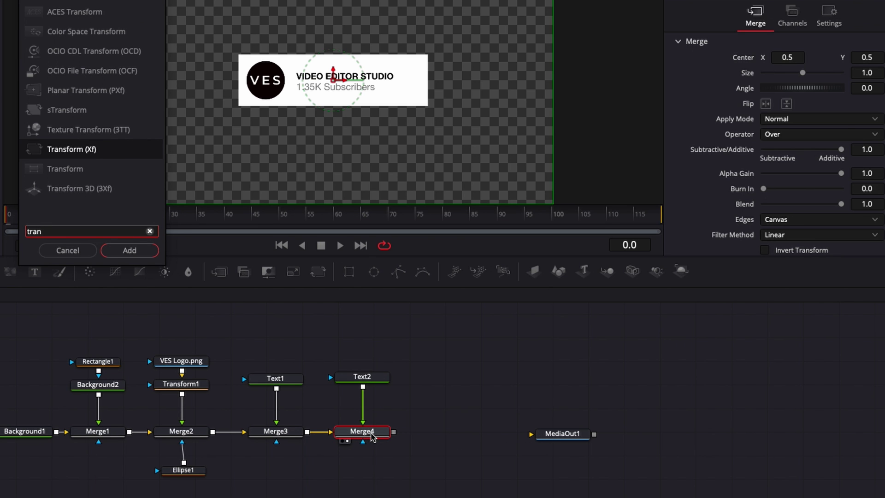
key(Return)
drag(365, 457, 452, 436)
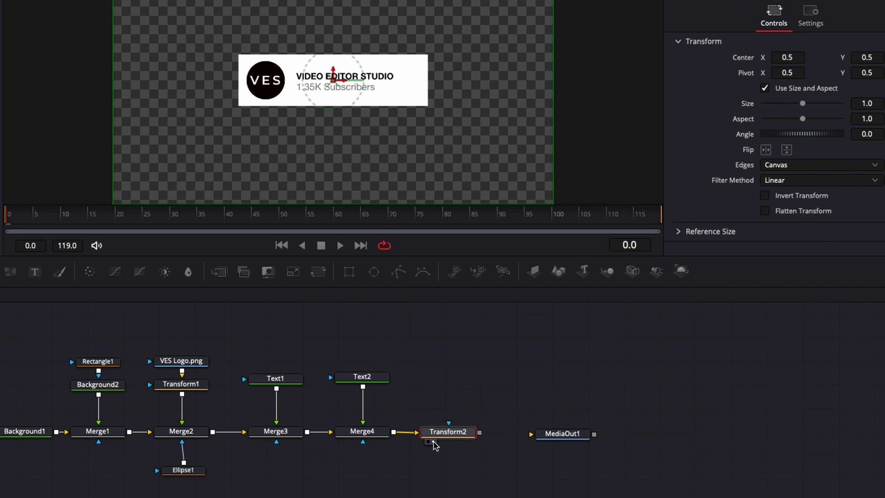
drag(335, 82, 345, 55)
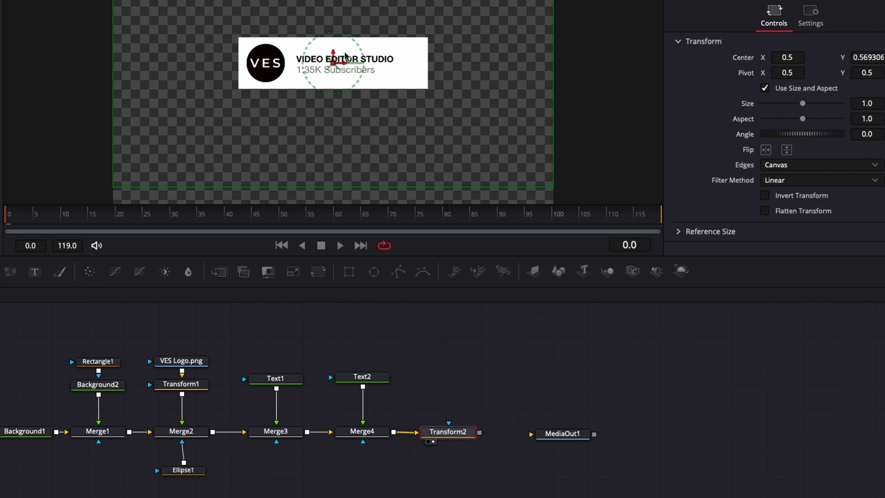
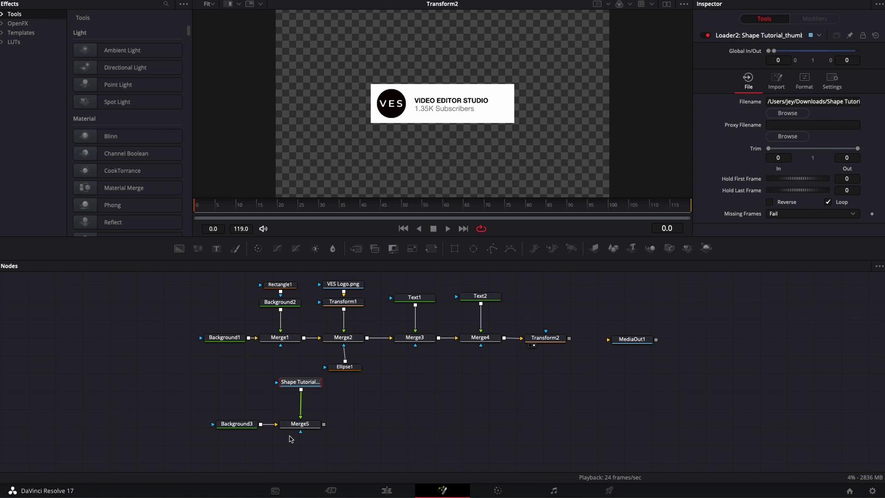
Step: Display Merge5 in the viewer and insert a Transform (Xf) node between the Shape Tutorial image and Merge5
click(286, 431)
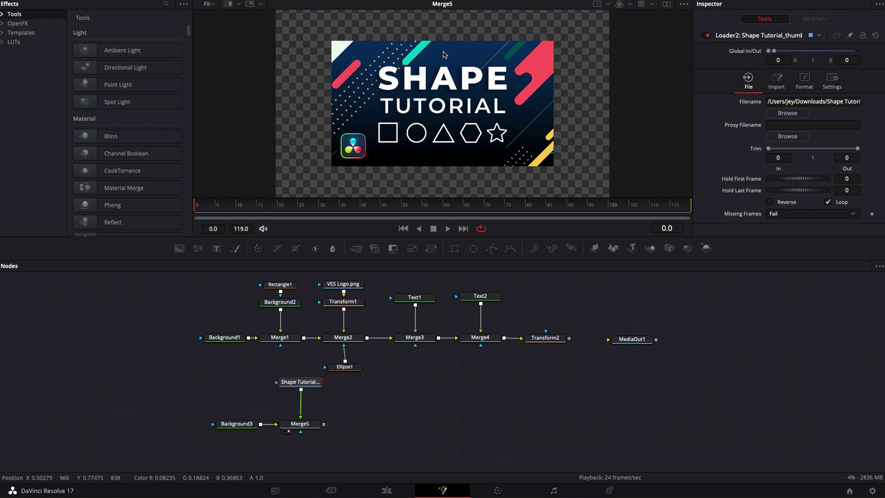
drag(296, 385, 295, 384)
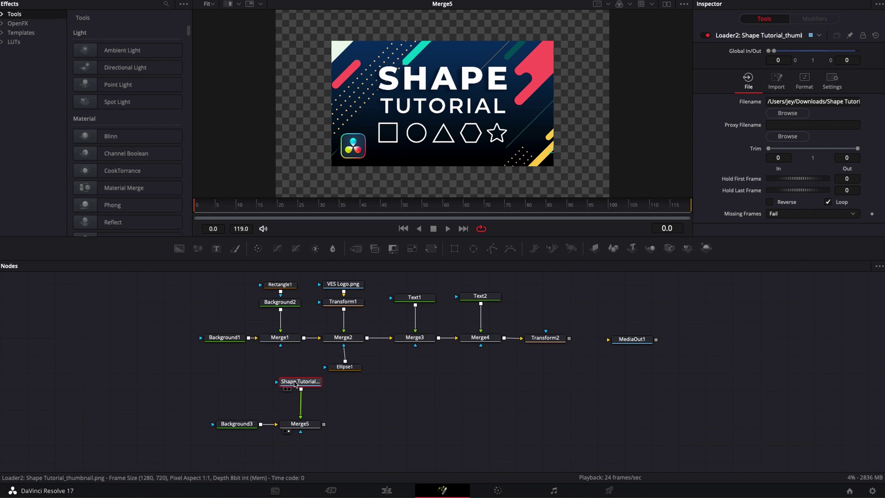
key(shift+space)
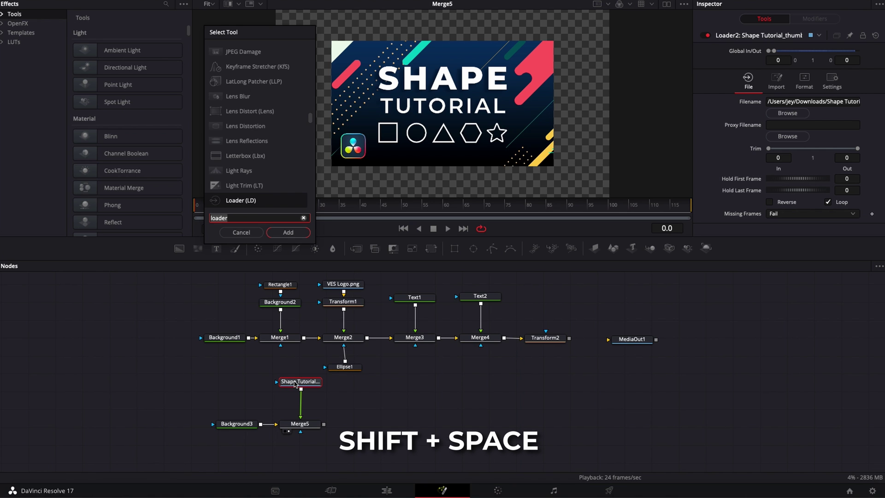
text(transform)
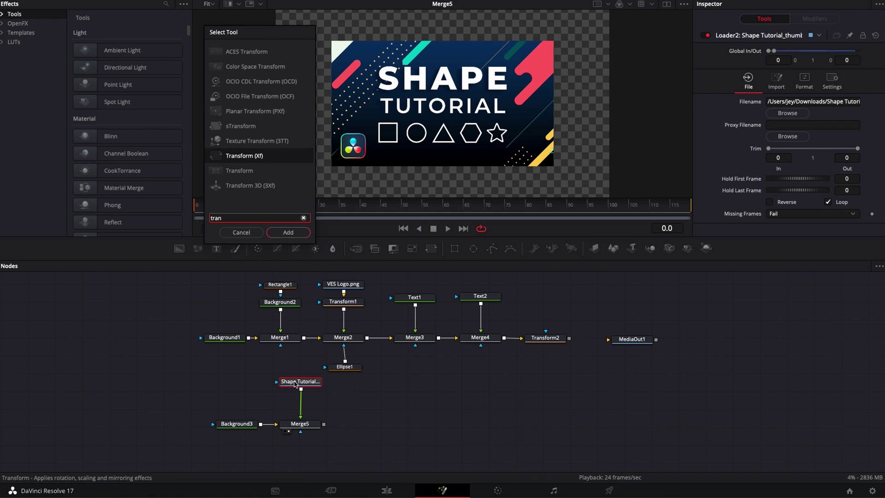
key(Return)
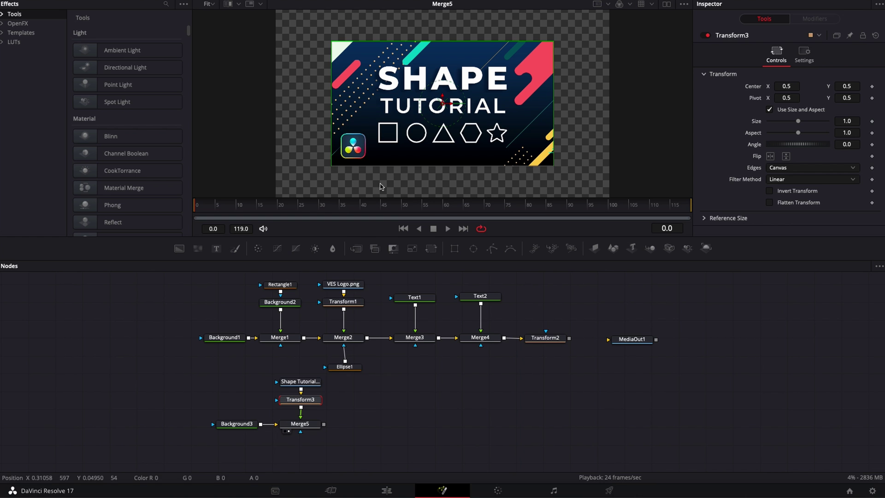
Step: Duplicate the Rectangle1 mask and connect the copy to Merge5 as its mask, with Merge5 displayed in the viewer
click(299, 424)
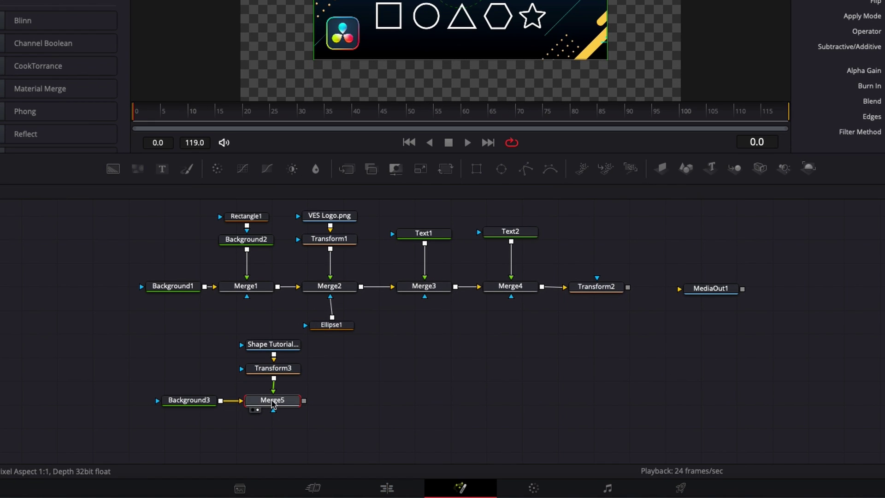
click(246, 222)
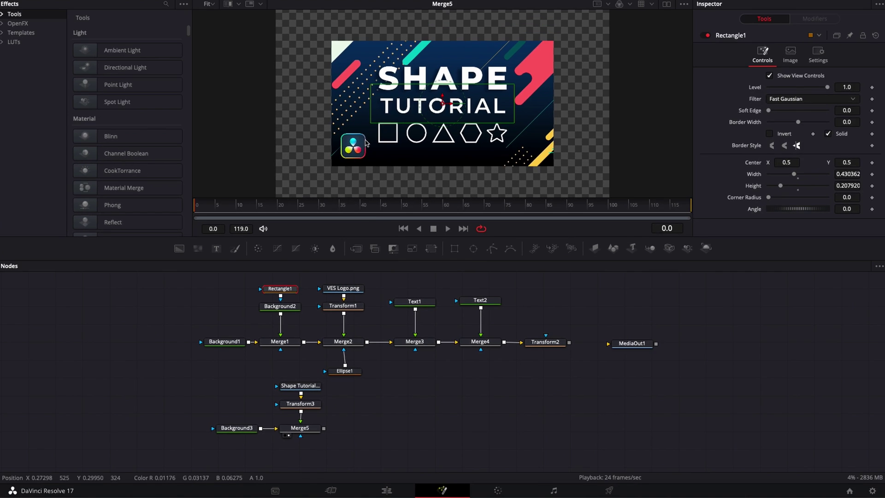
click(533, 349)
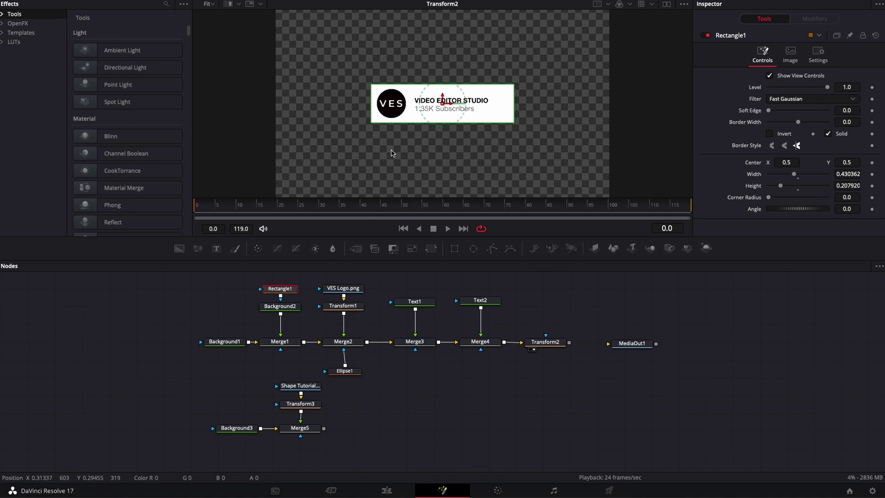
click(300, 386)
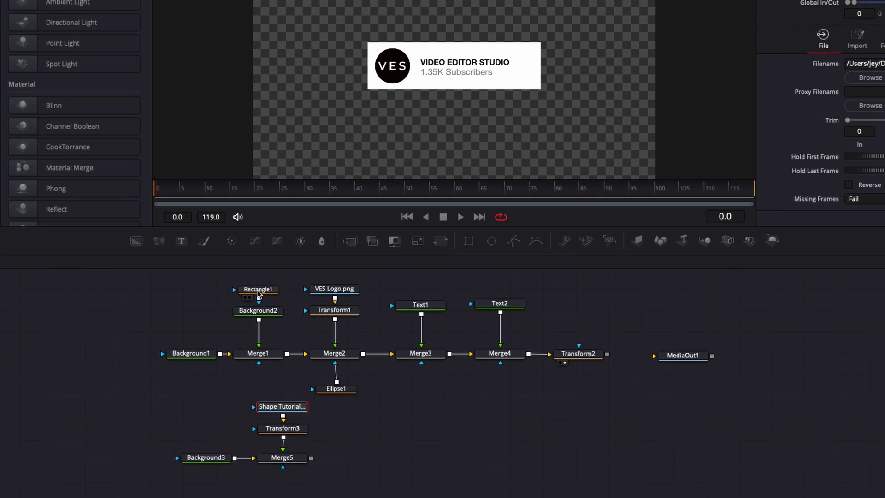
click(258, 291)
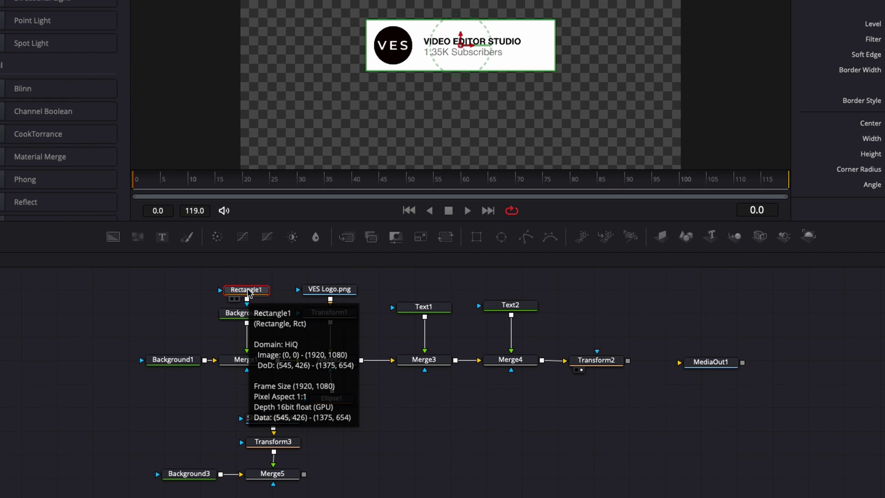
key(super+c)
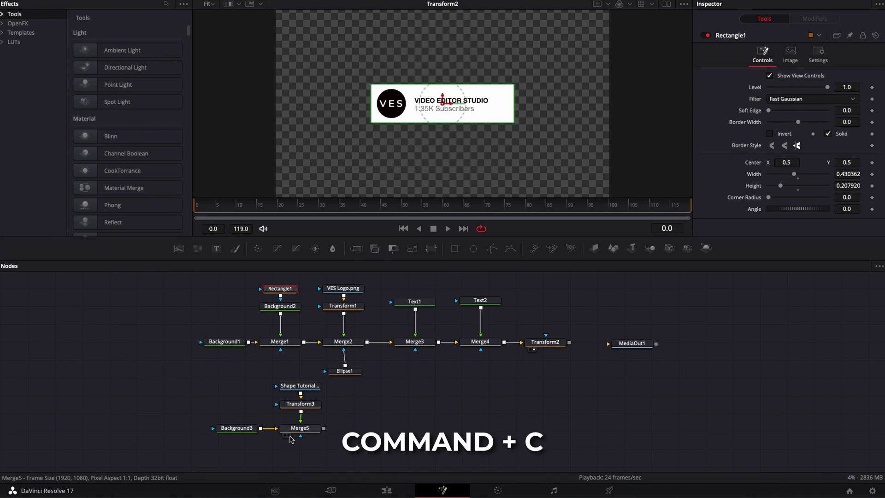
click(289, 436)
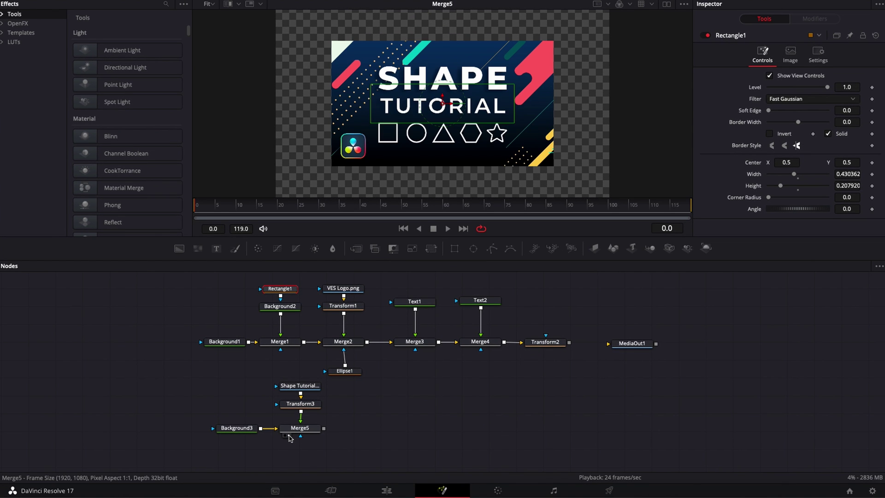
click(361, 446)
key(super+v)
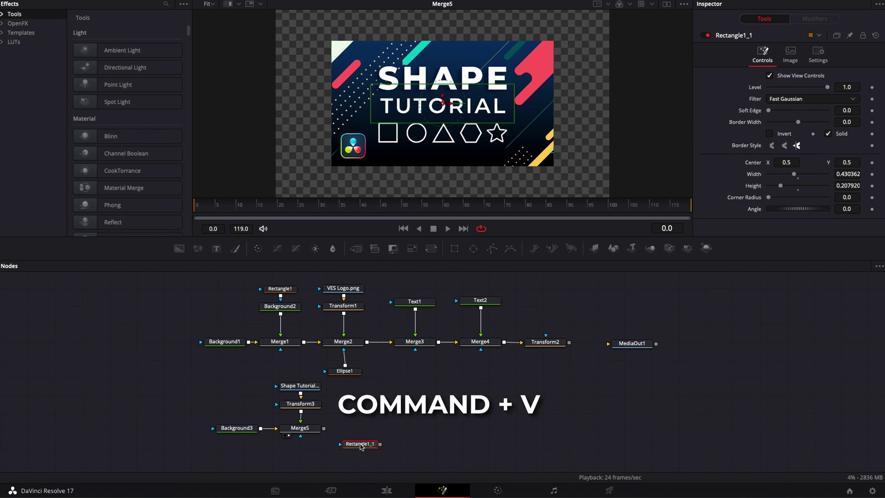
drag(361, 446, 302, 435)
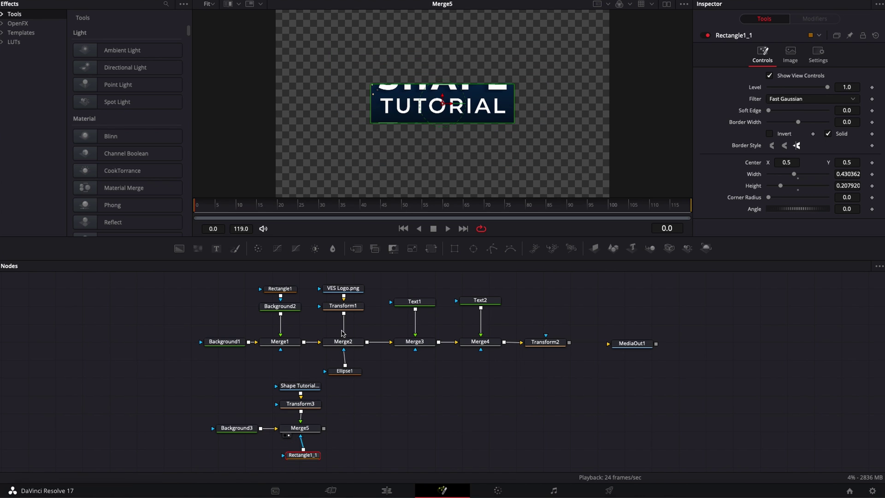
Step: Scale the Shape Tutorial image to 0.67 with Transform3 and shift it down to a centre Y of about 0.429
click(301, 403)
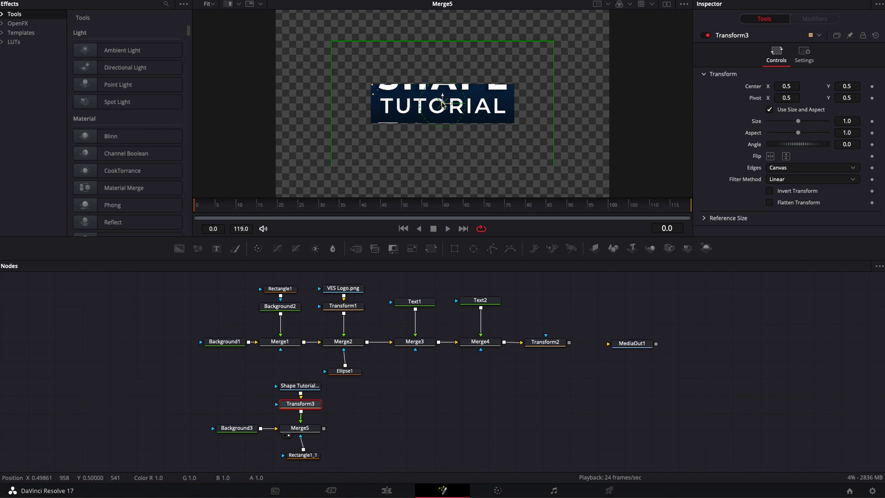
drag(442, 96, 442, 107)
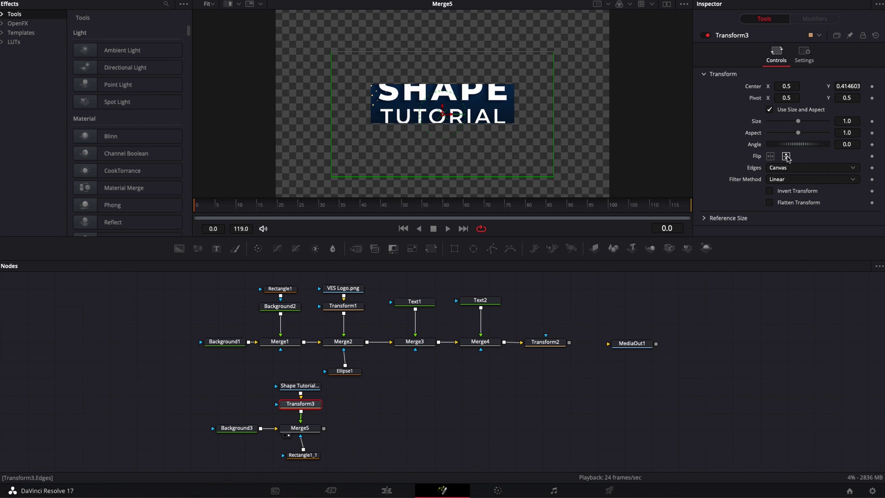
drag(799, 123, 789, 124)
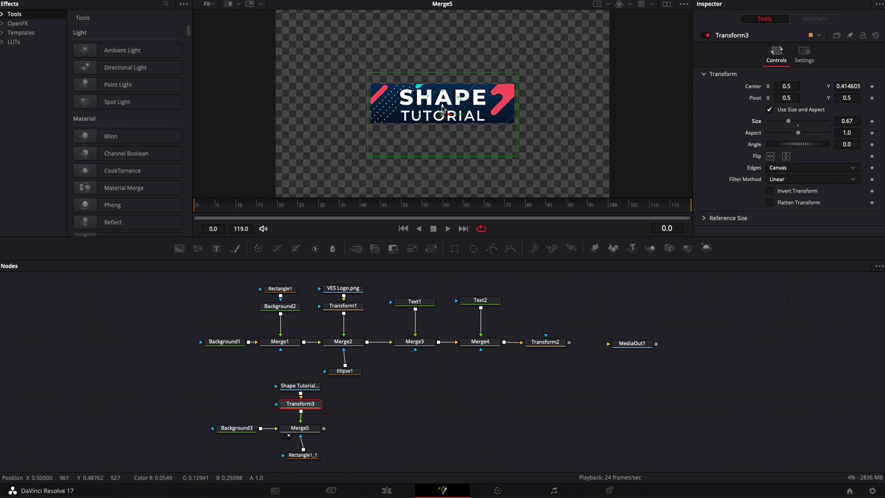
drag(442, 110, 442, 107)
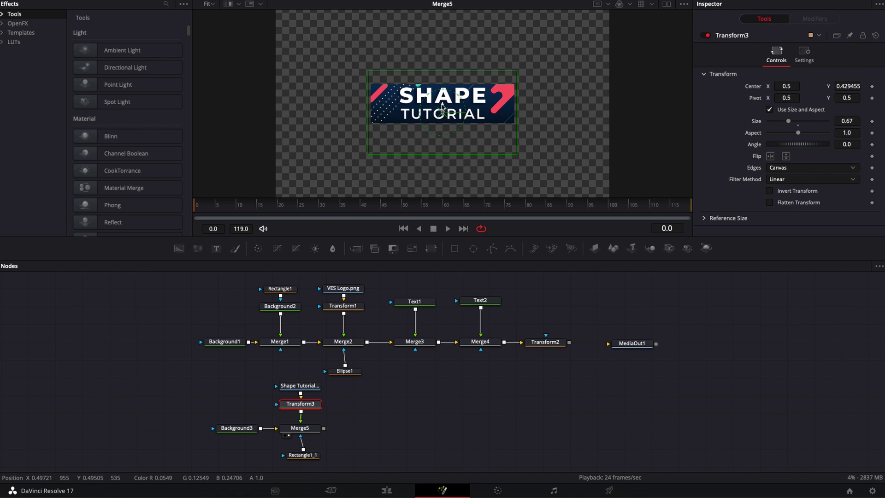
click(763, 350)
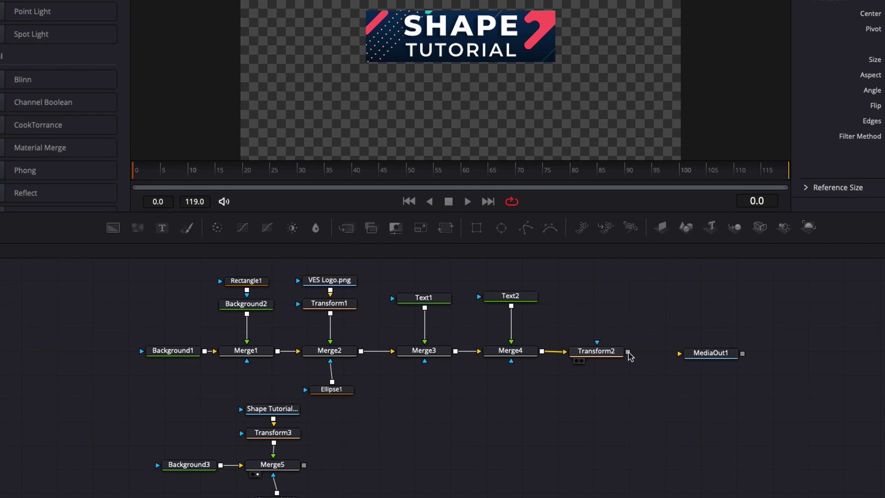
Step: Merge the Transform2 output over Merge5 and move the white channel panel directly beneath the thumbnail, at a centre Y of about 0.292
drag(628, 352, 306, 468)
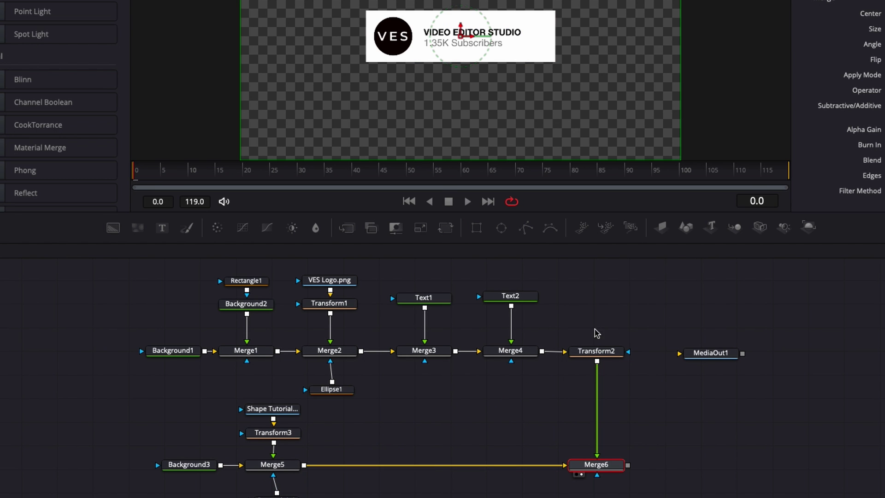
click(597, 351)
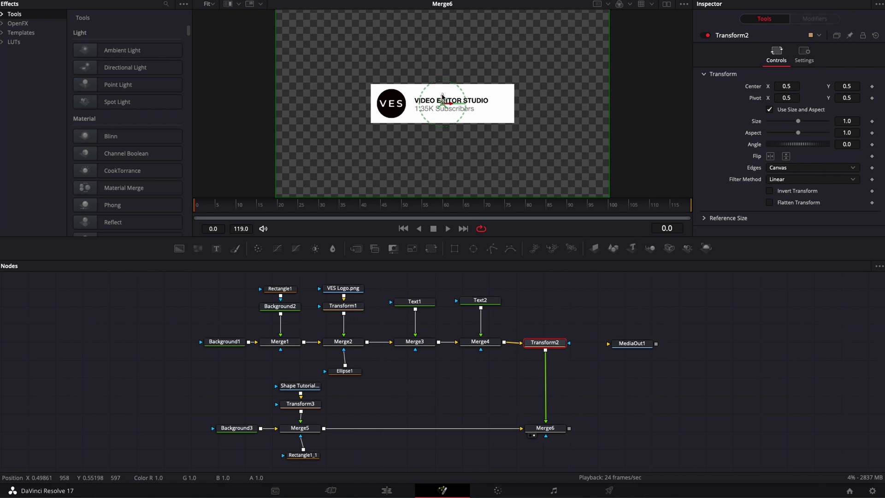
drag(442, 97, 445, 134)
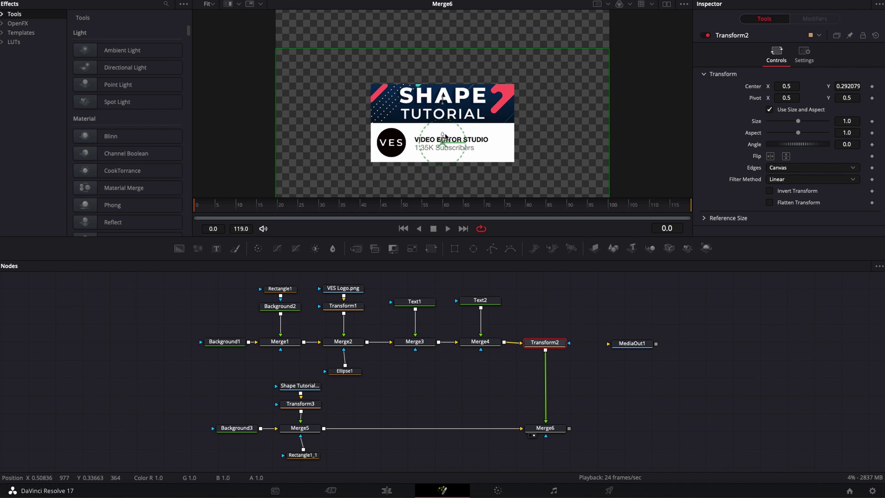
click(524, 135)
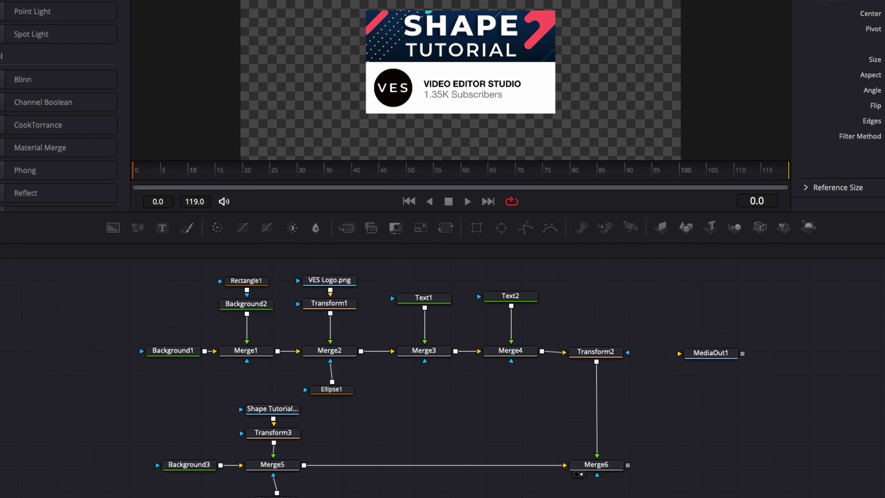
Step: Add a Transform (Xf) node between Merge5 and Merge6
scroll(275, 420, down, 3)
click(275, 413)
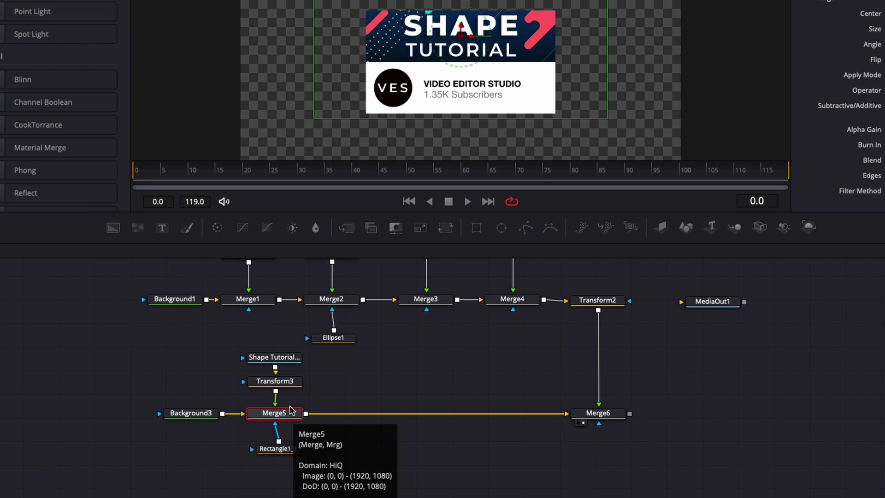
key(shift+space)
text(tran)
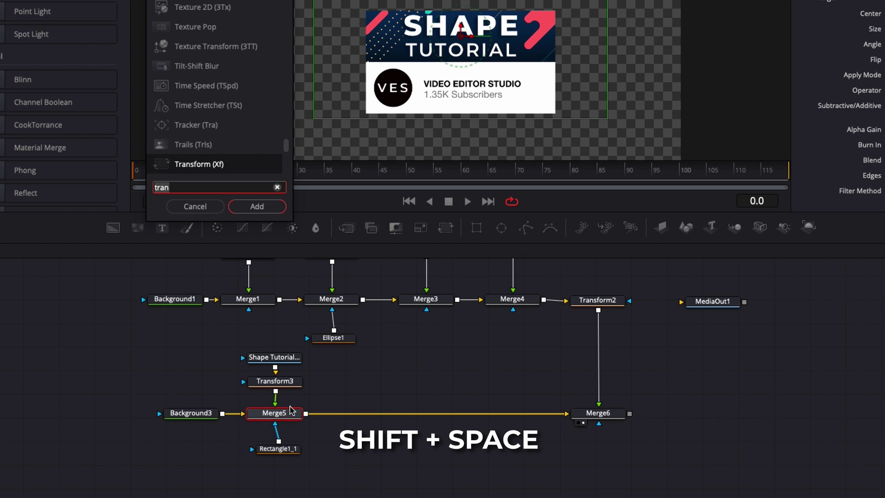
key(Return)
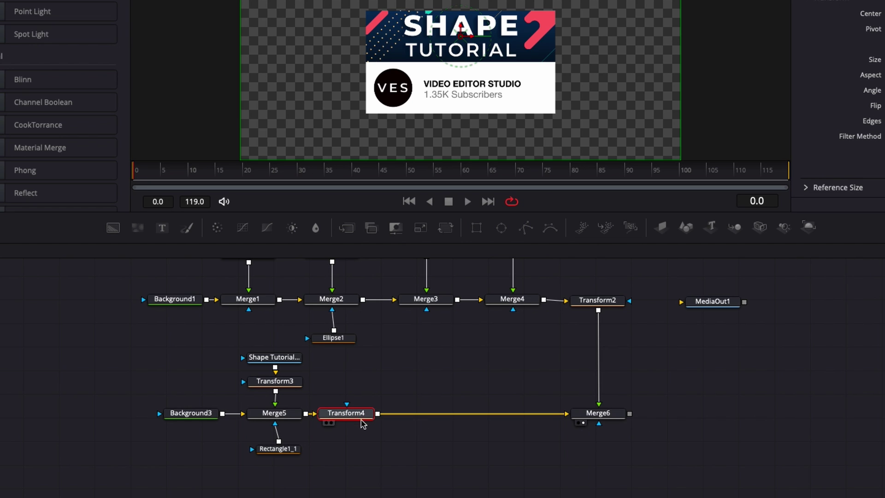
Step: Duplicate the Rectangle1_1 mask, connect the copy to Transform4 as its mask and widen it beyond both sides of the frame
click(280, 450)
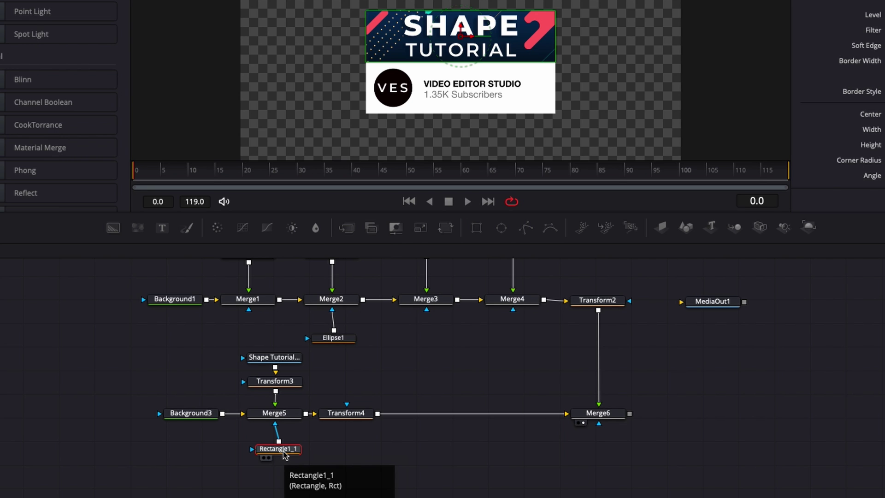
key(super+c)
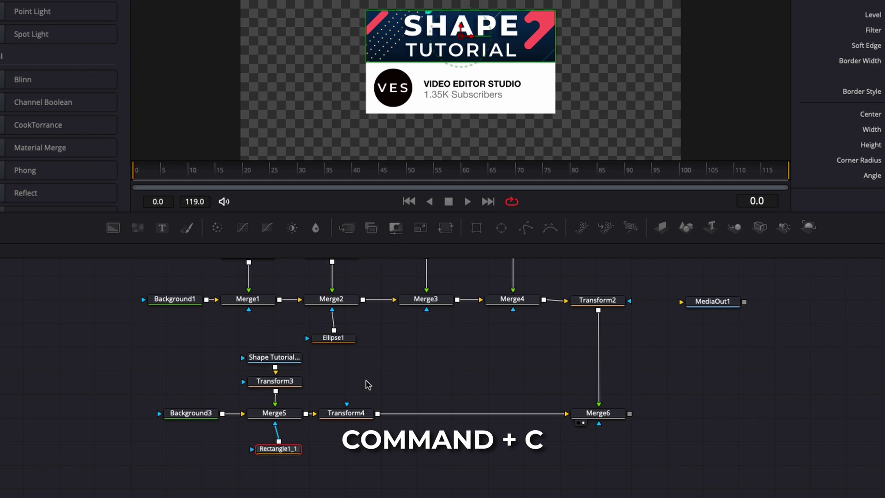
key(super+v)
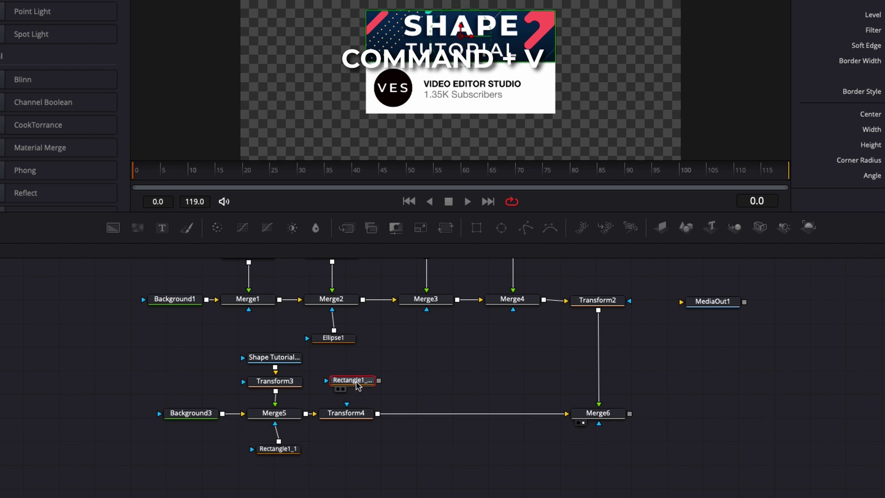
drag(380, 381, 347, 414)
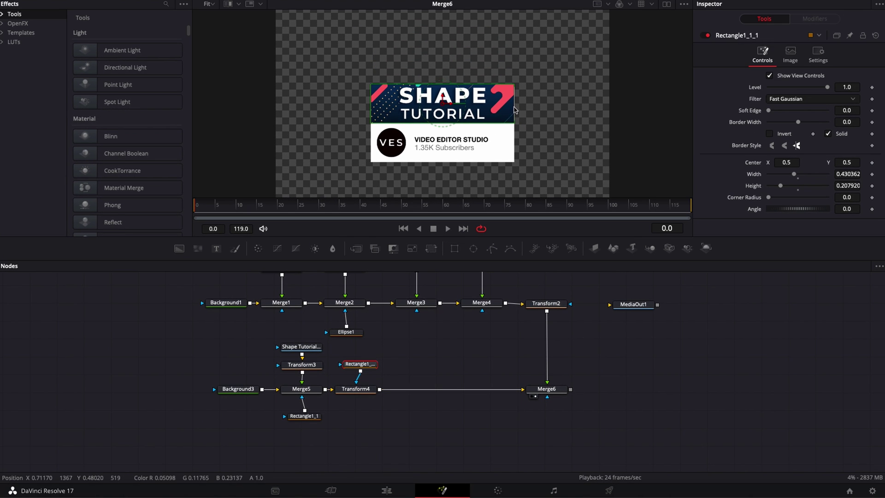
drag(515, 110, 653, 113)
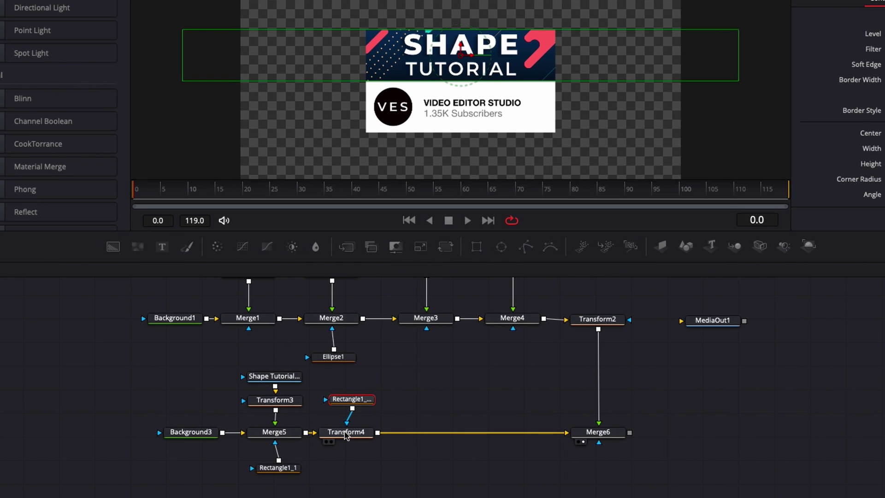
Step: Test the Transform4 mask by moving the thumbnail down, and restore its centre to 0.5
click(345, 433)
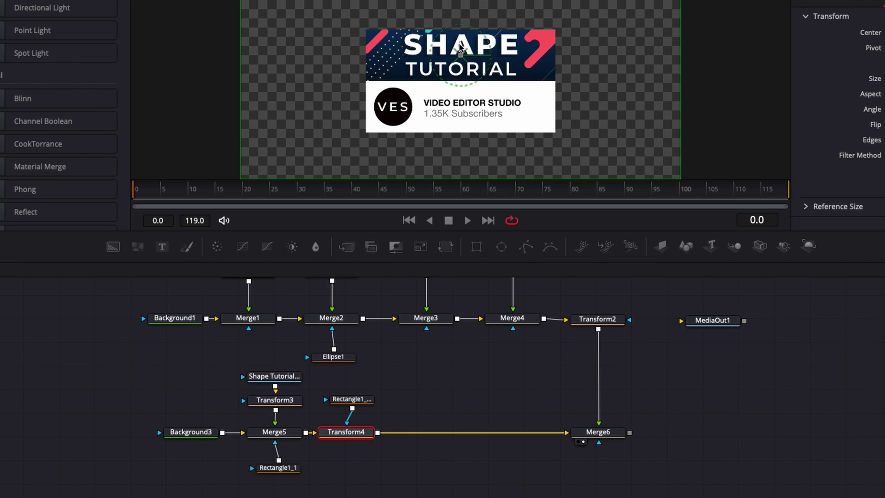
drag(460, 47, 456, 67)
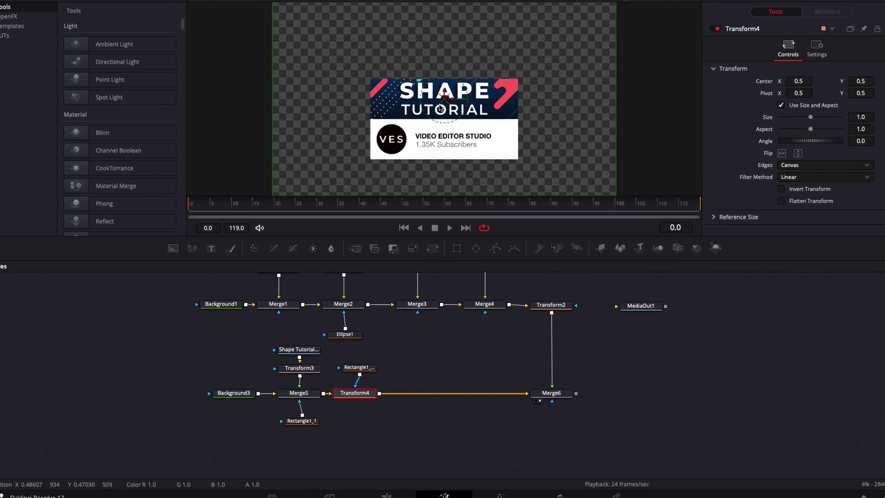
click(366, 85)
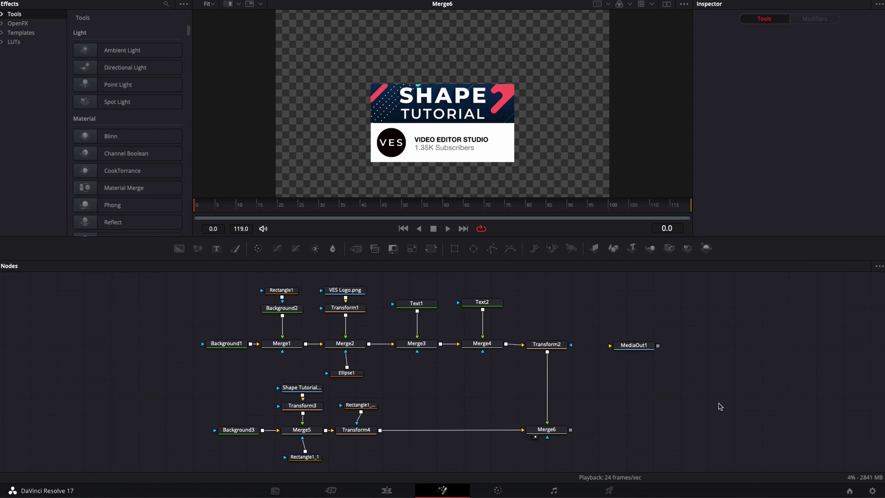
Step: Add a Rectangle mask to Merge6 and place its node directly below Merge6
click(556, 431)
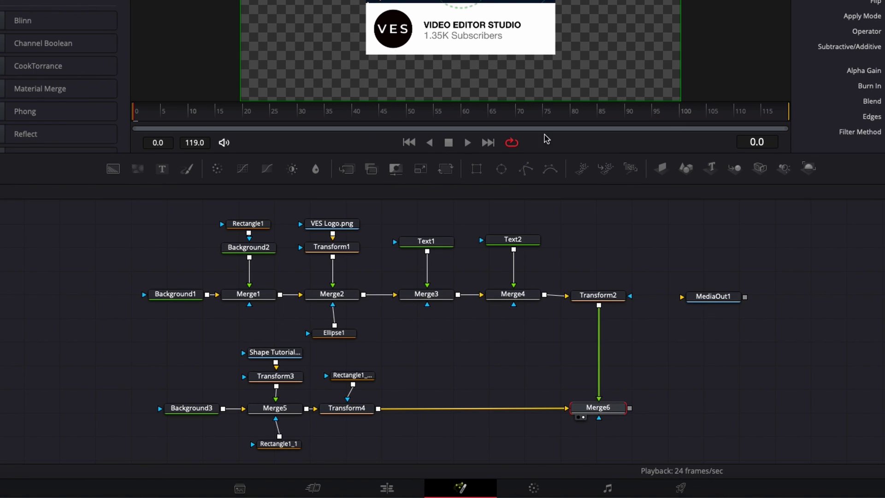
click(477, 172)
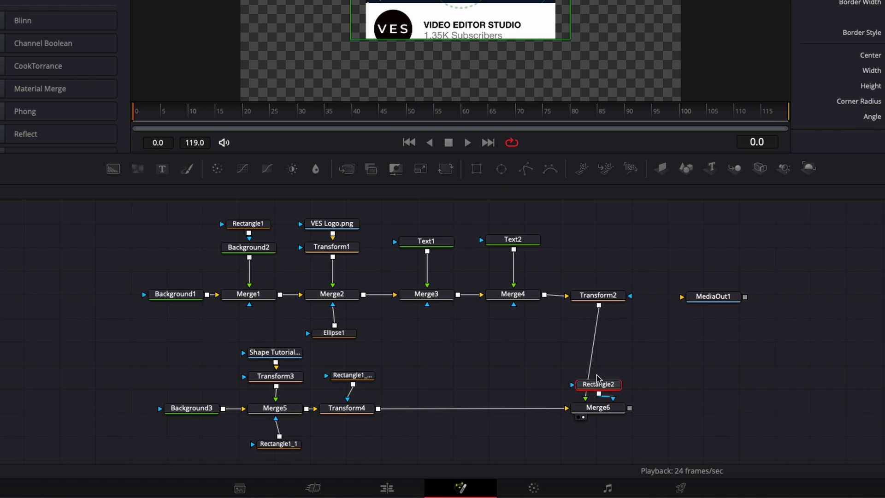
drag(594, 332, 599, 455)
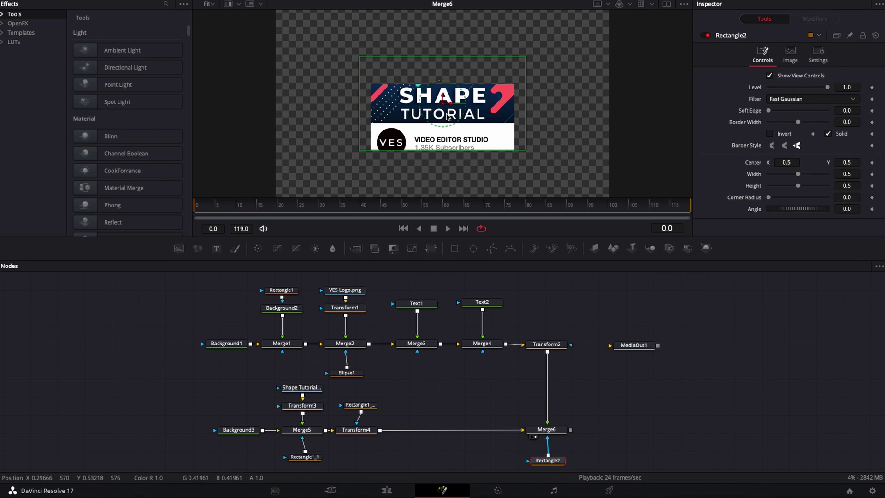
Step: Fit Rectangle2 over the white channel panel with centre Y about 0.282, height about 0.228 and width about 1.29
drag(442, 104, 442, 144)
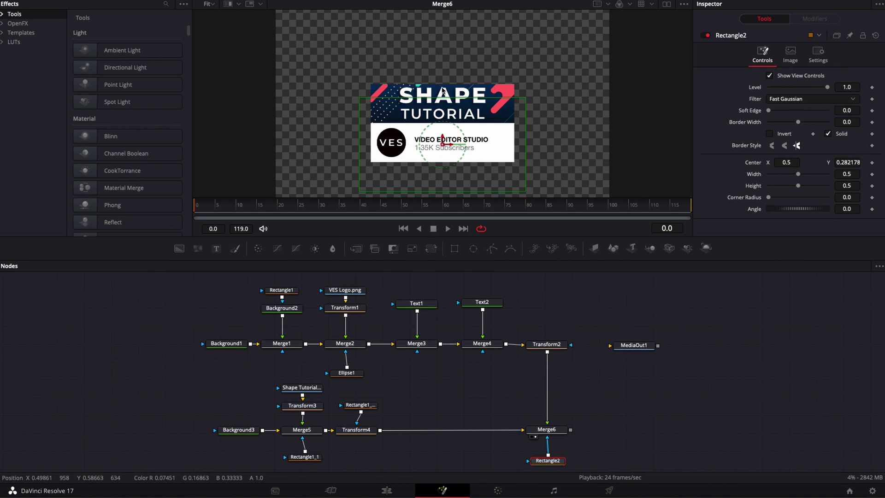
drag(442, 98, 441, 123)
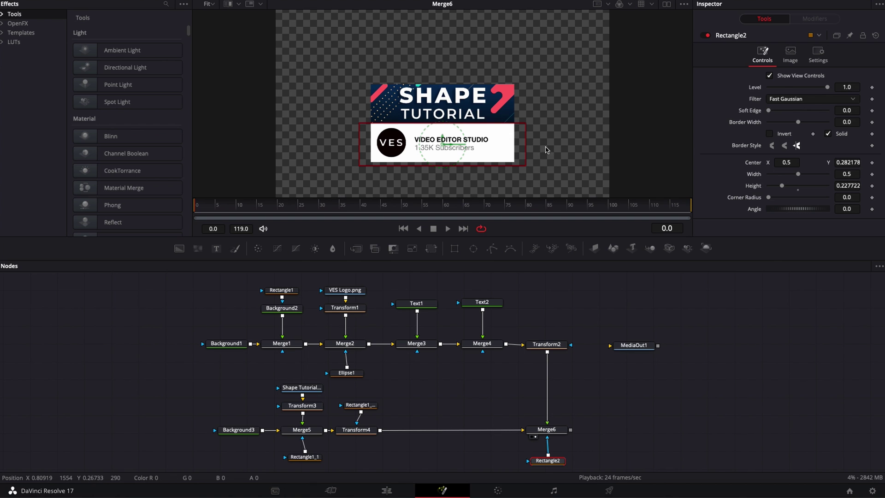
drag(528, 151, 659, 149)
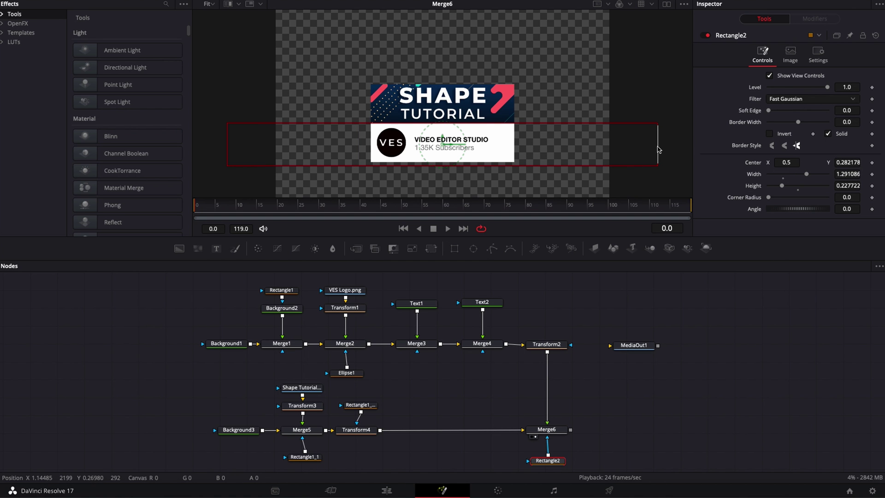
Step: Test the Merge6 mask by moving the channel panel up through Transform2, and restore its centre Y to about 0.292
click(546, 346)
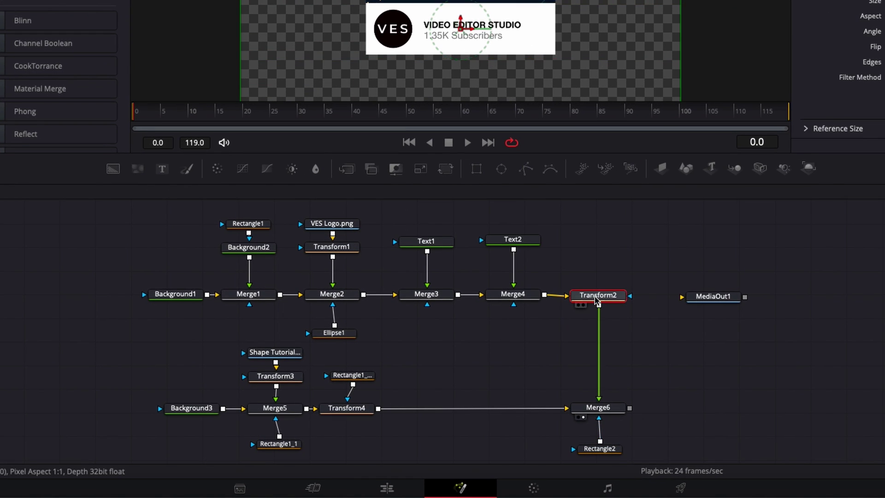
drag(460, 27, 459, 0)
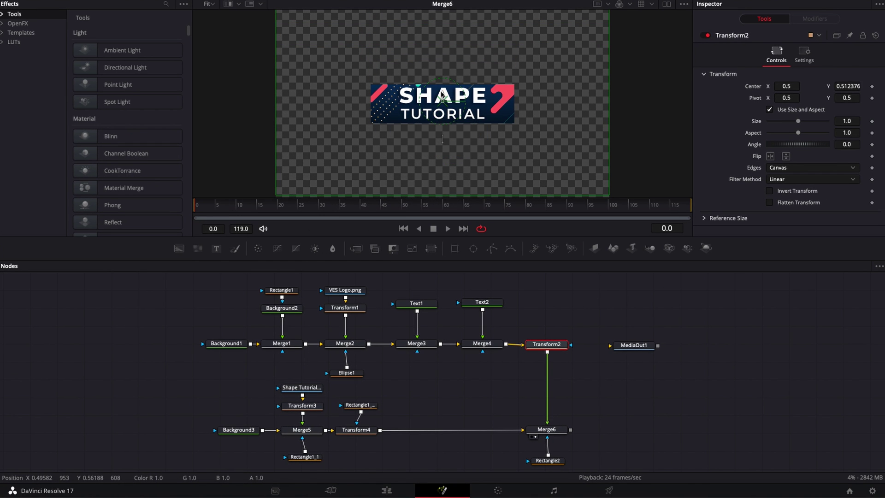
drag(442, 95, 442, 135)
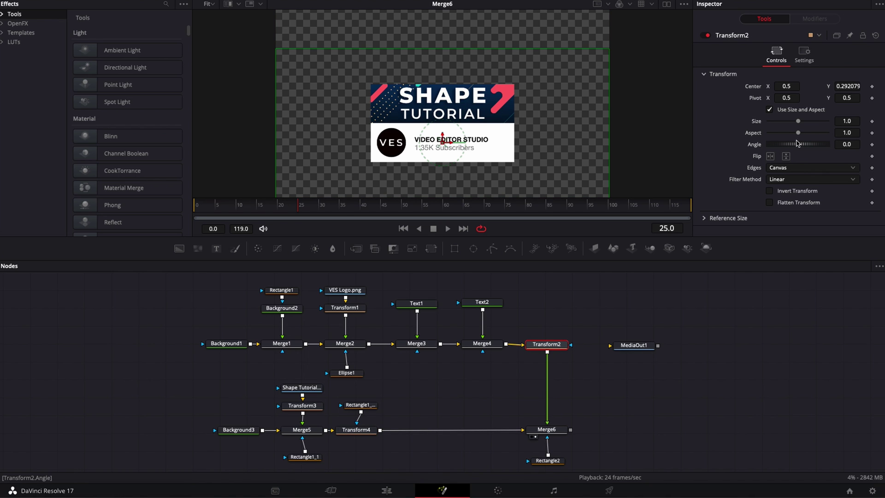
Step: Keyframe the current Center of Transform2 and of Transform4 at frame 25, and return the playhead to frame 0
click(873, 87)
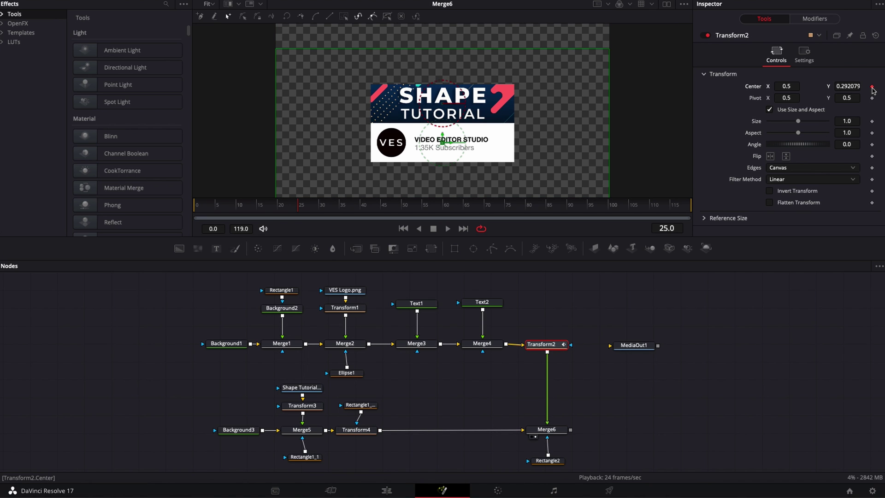
click(362, 429)
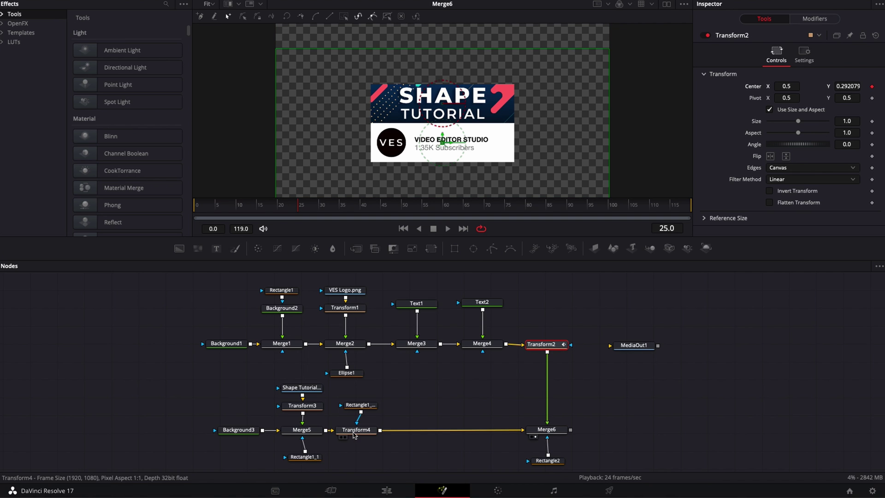
click(872, 87)
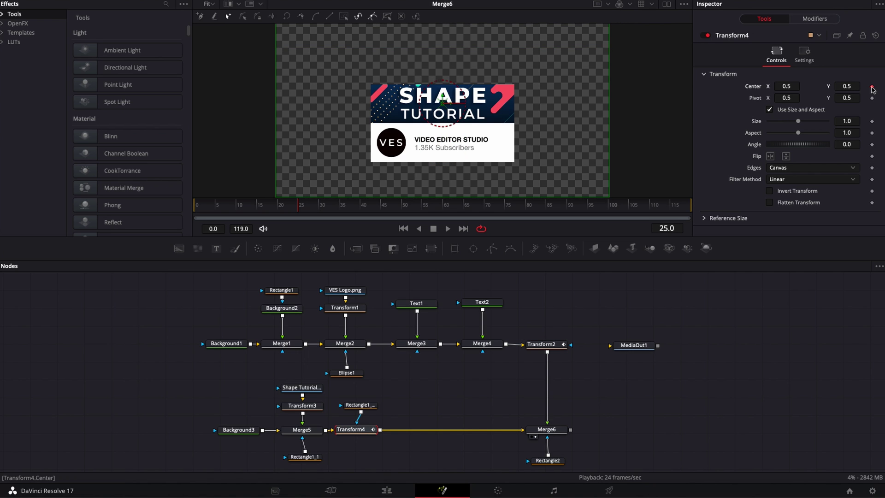
click(235, 211)
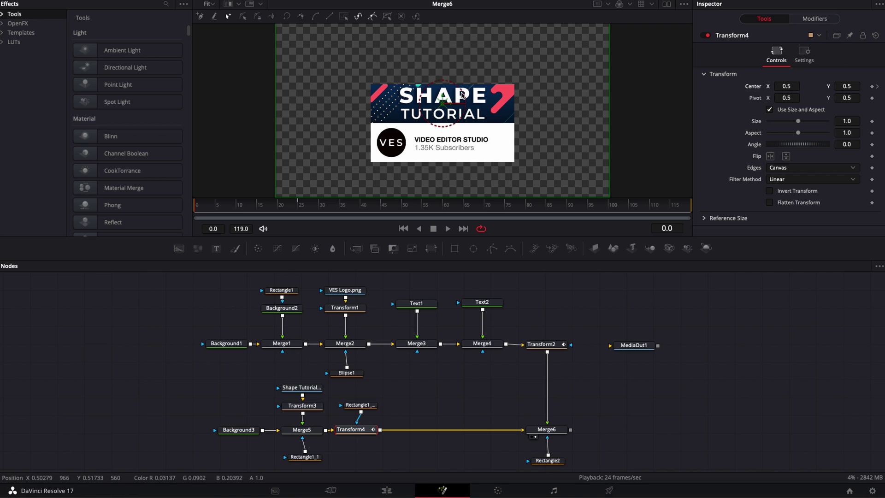